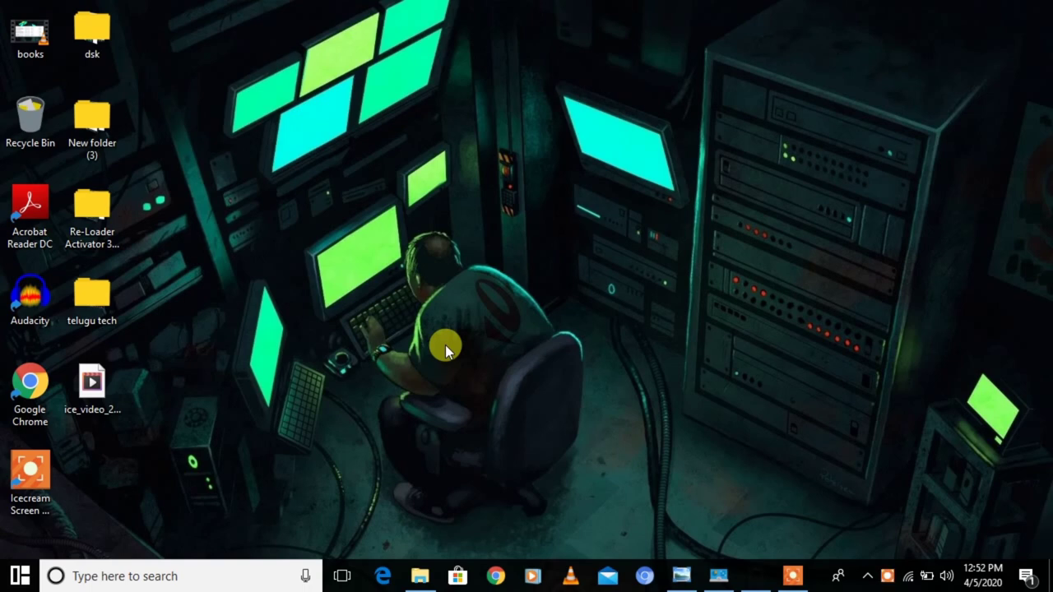
- Launch Google Chrome from the taskbar so a New Tab page appears
{"action": "left_click", "coordinate": [496, 577]}
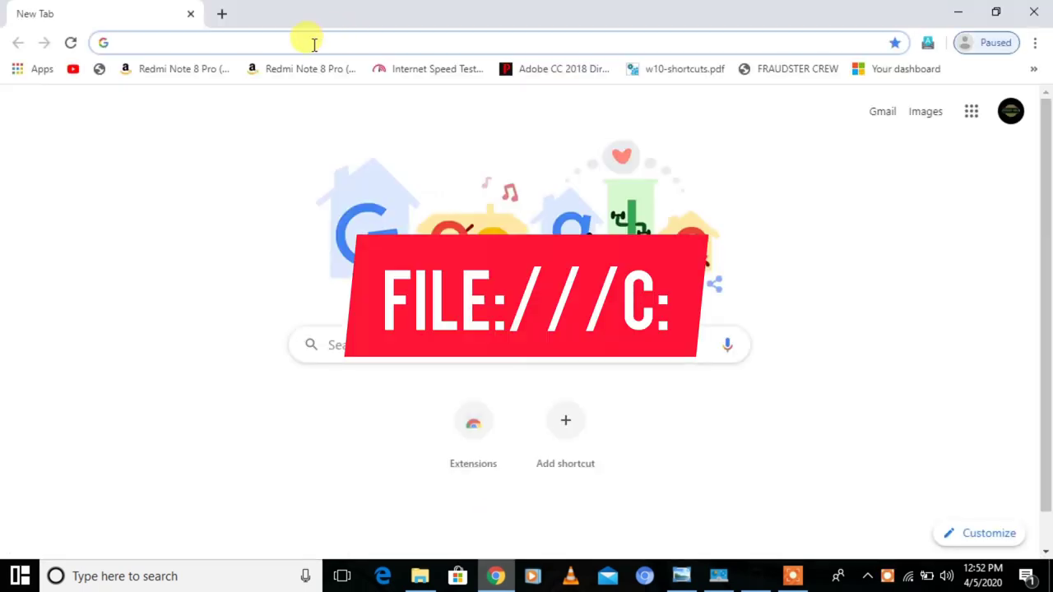
- Load file:///c in Chrome's address bar to list the C: drive
{"action": "left_click", "coordinate": [312, 43]}
{"action": "type", "text": "file"}
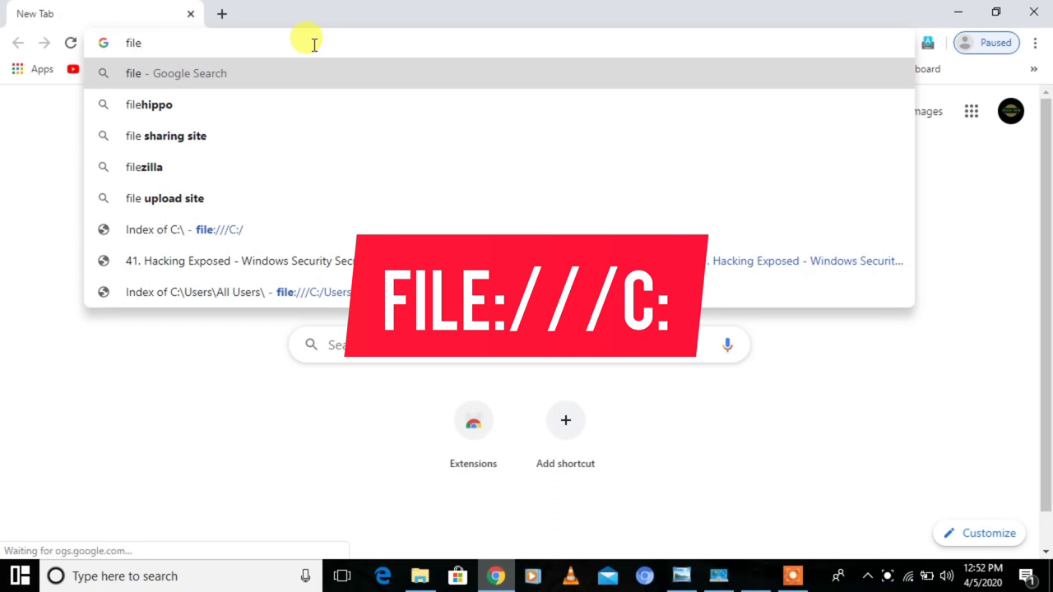
{"action": "type", "text": ":///"}
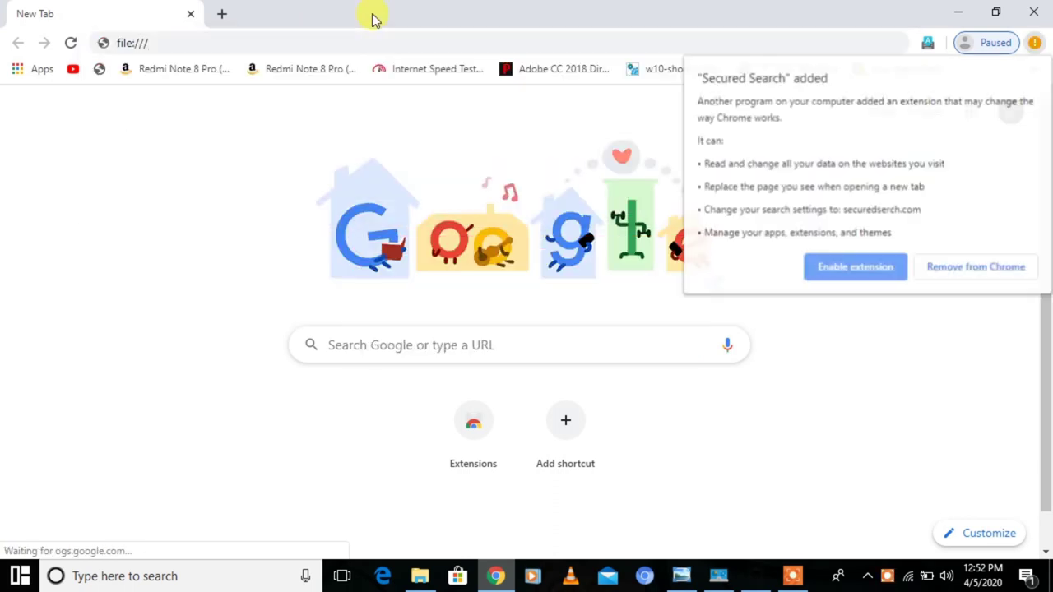
{"action": "left_click", "coordinate": [304, 43]}
{"action": "type", "text": "c:"}
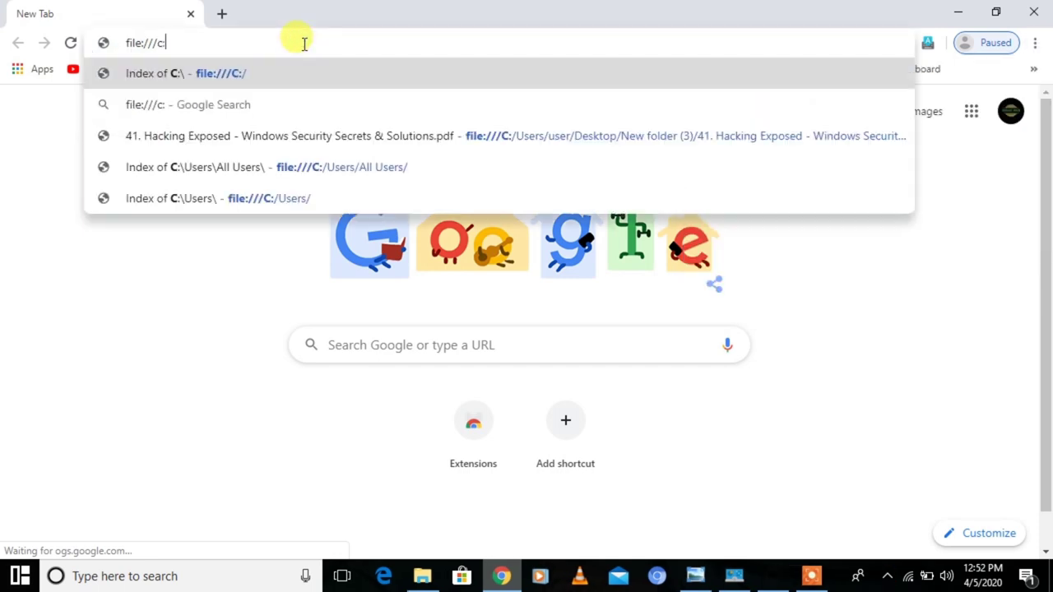
{"action": "key", "text": "Return"}
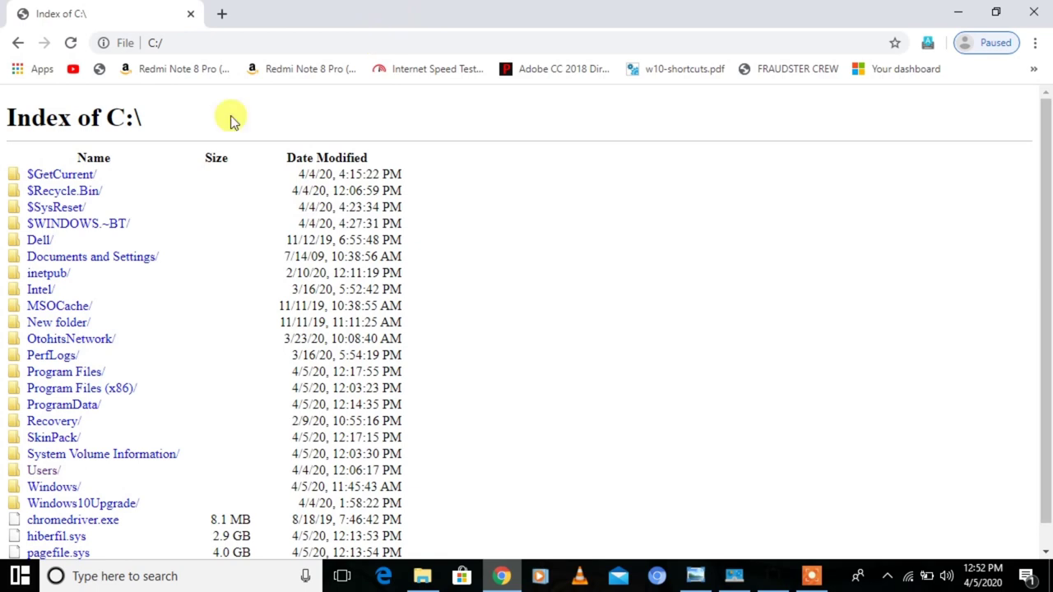
- Browse Users > user > Desktop > telugu tech in the Chrome file listing
{"action": "left_click", "coordinate": [41, 470]}
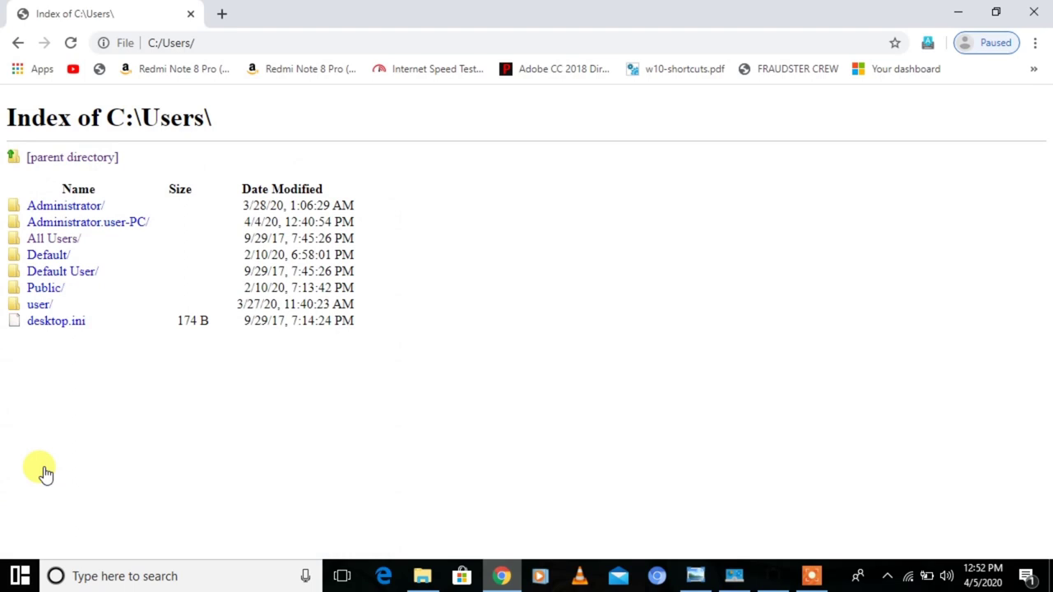
{"action": "left_click", "coordinate": [63, 245]}
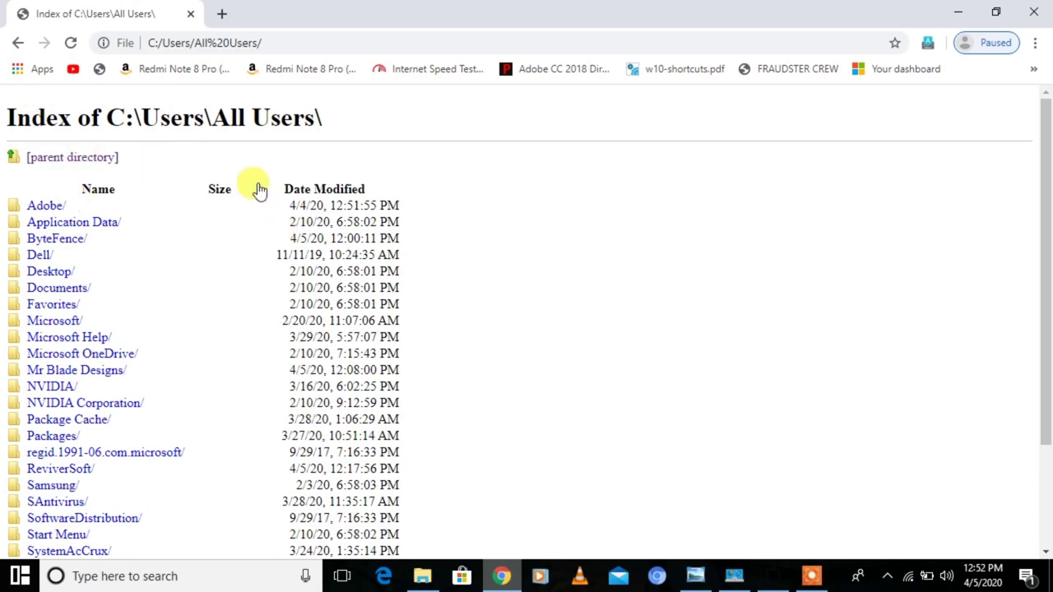
{"action": "left_click", "coordinate": [18, 43]}
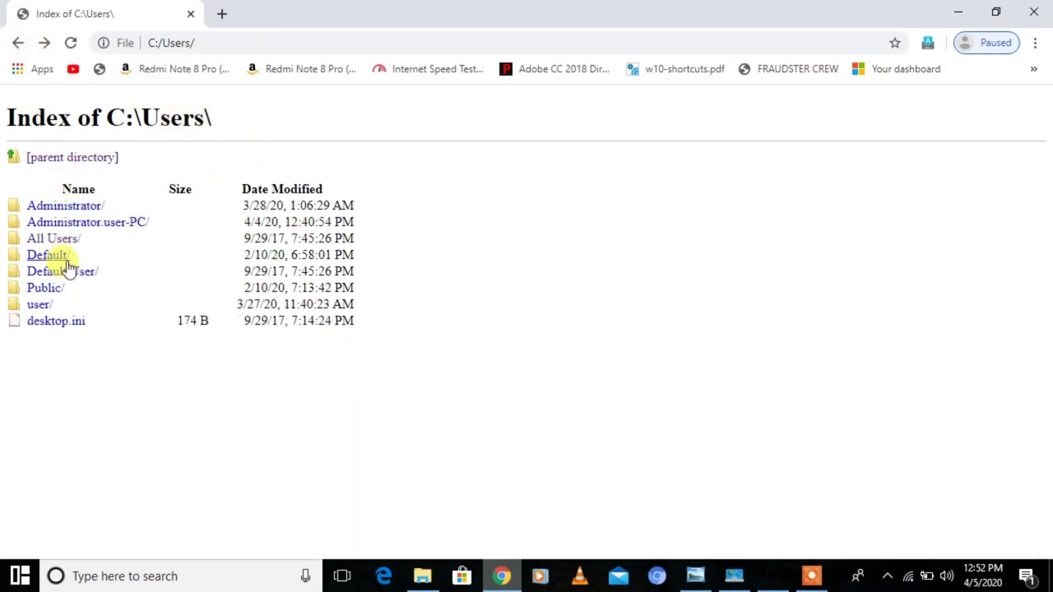
{"action": "left_click", "coordinate": [39, 305]}
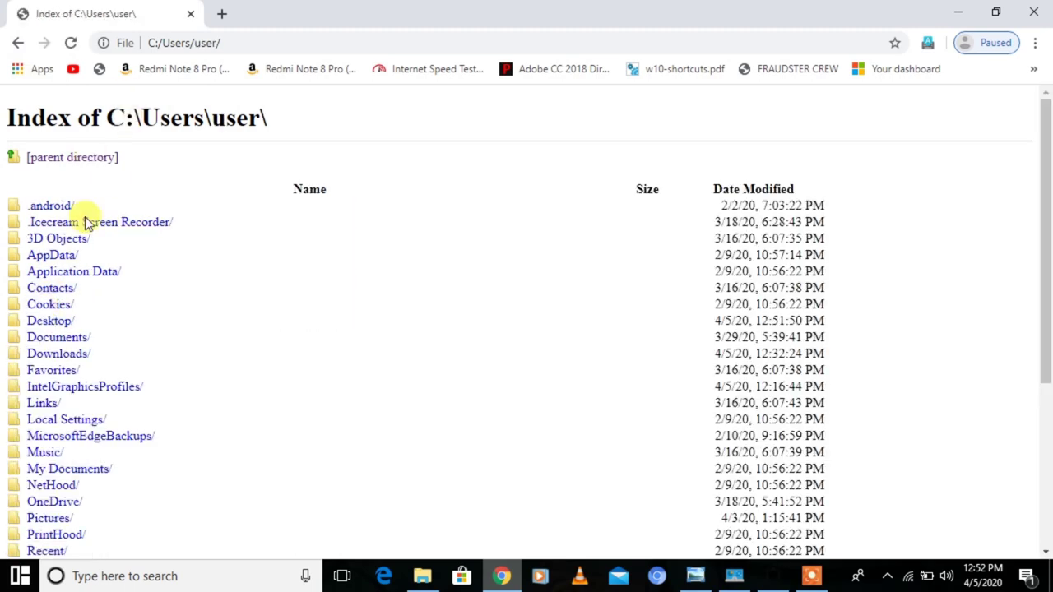
{"action": "left_click", "coordinate": [49, 320]}
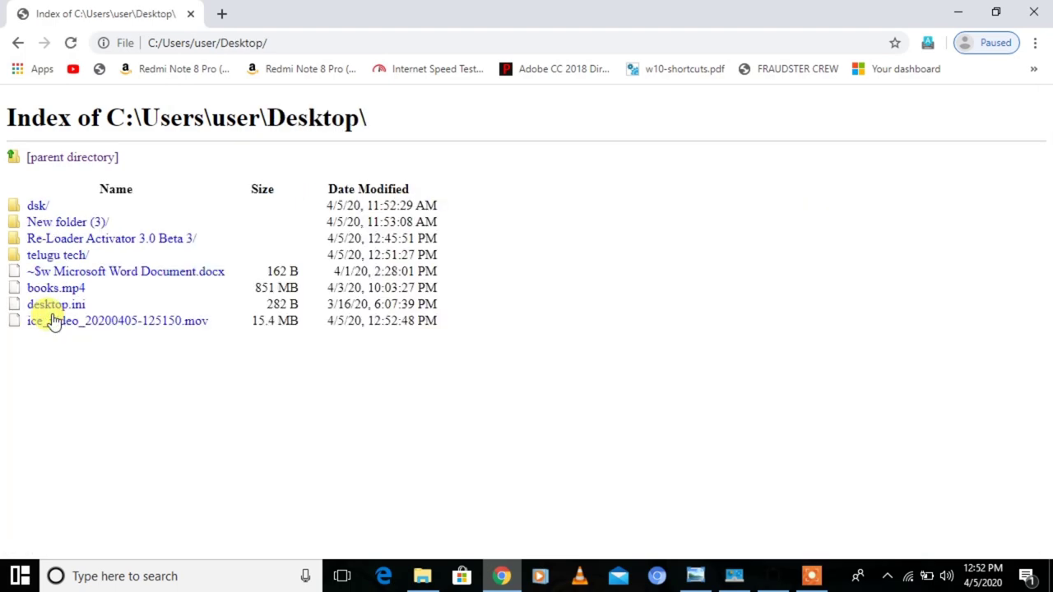
{"action": "left_click", "coordinate": [45, 254]}
- Restore Chrome to a smaller window and open mm.mp4
{"action": "double_click", "coordinate": [391, 21]}
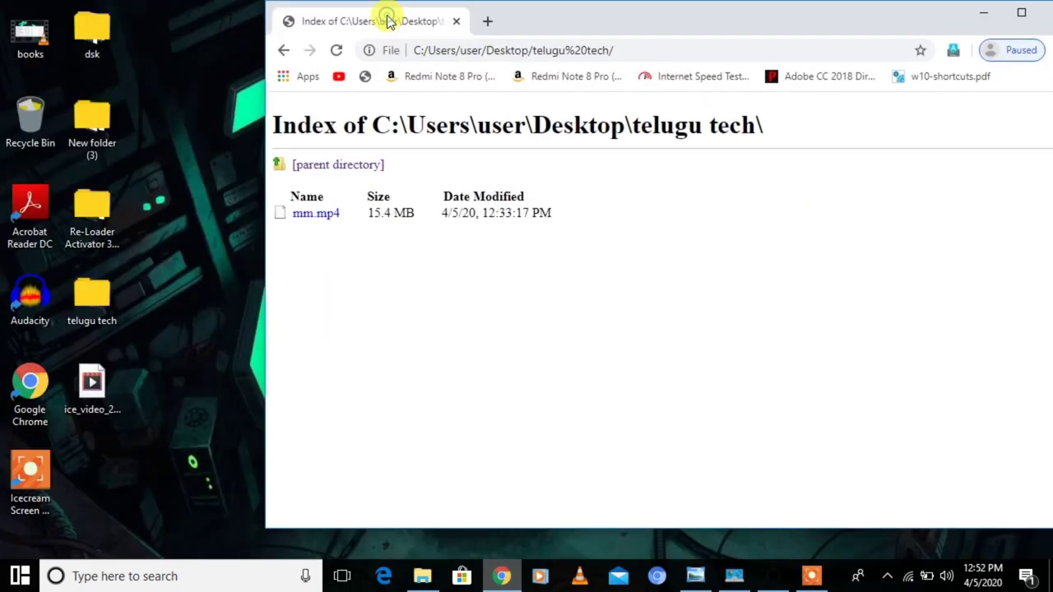
{"action": "left_click", "coordinate": [103, 362]}
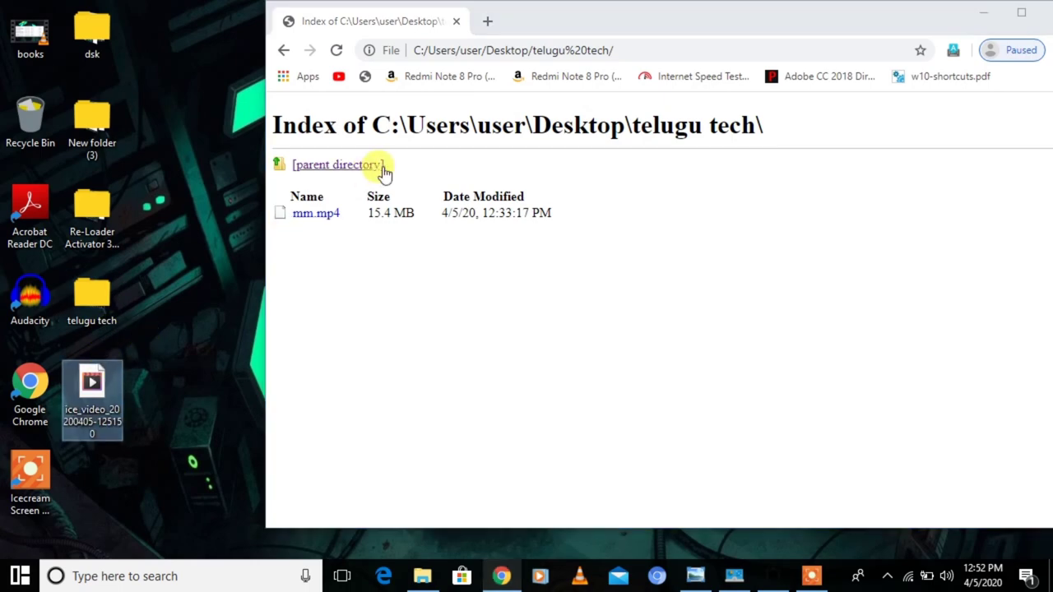
{"action": "left_click", "coordinate": [316, 223]}
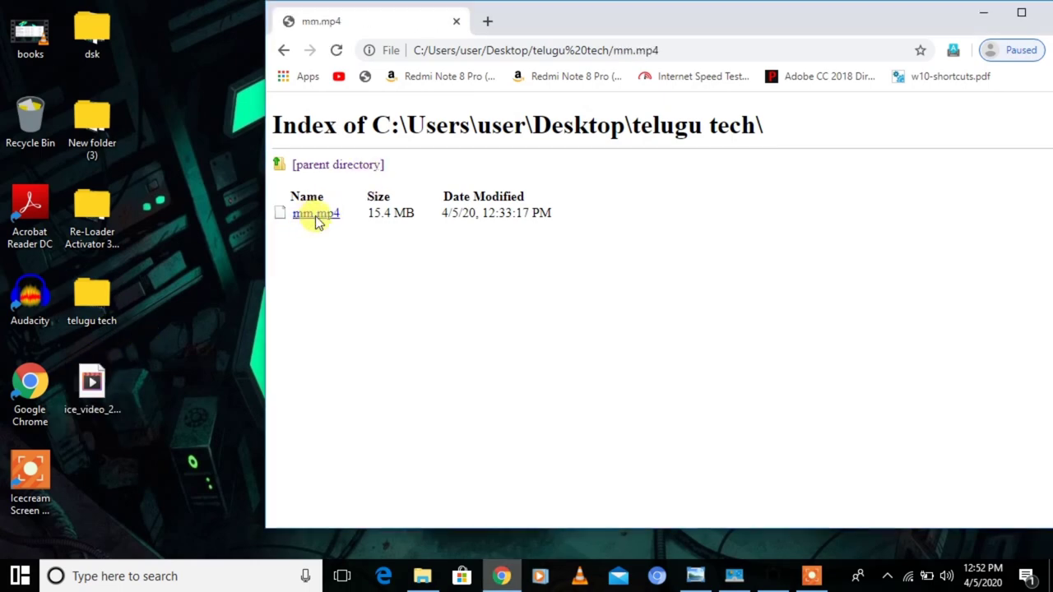
- Play mm.mp4 briefly, then go back to the C:\Users\user\Desktop listing
{"action": "right_click", "coordinate": [316, 221]}
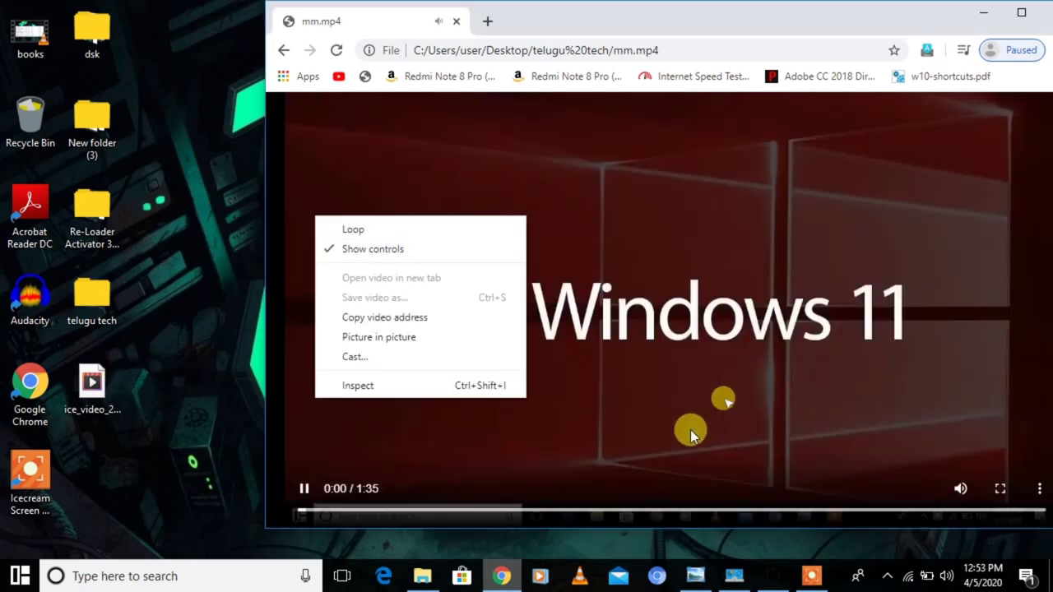
{"action": "left_click", "coordinate": [364, 509]}
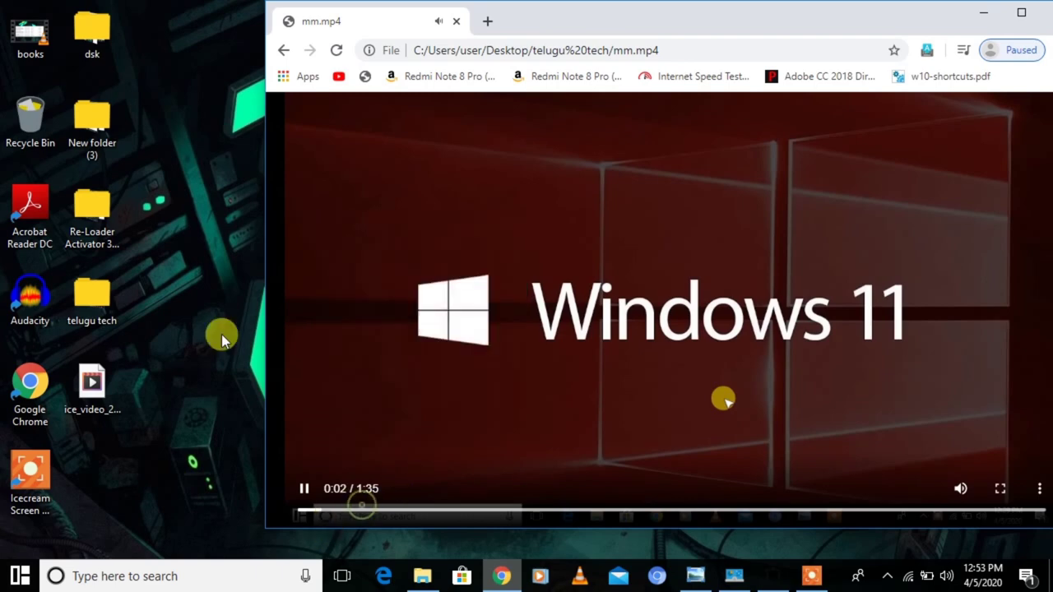
{"action": "left_click", "coordinate": [284, 51]}
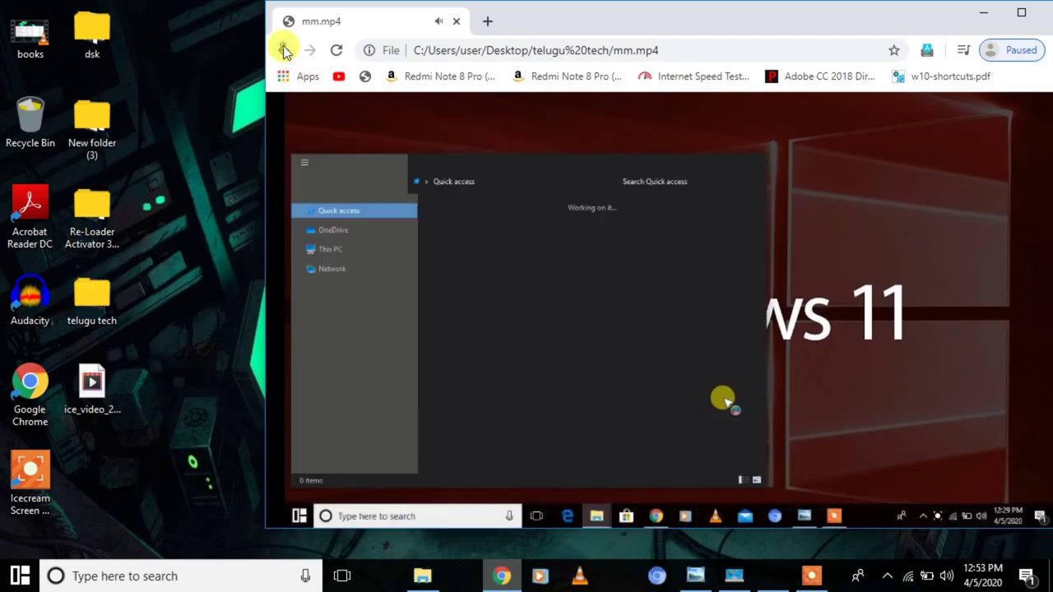
{"action": "left_click", "coordinate": [283, 49]}
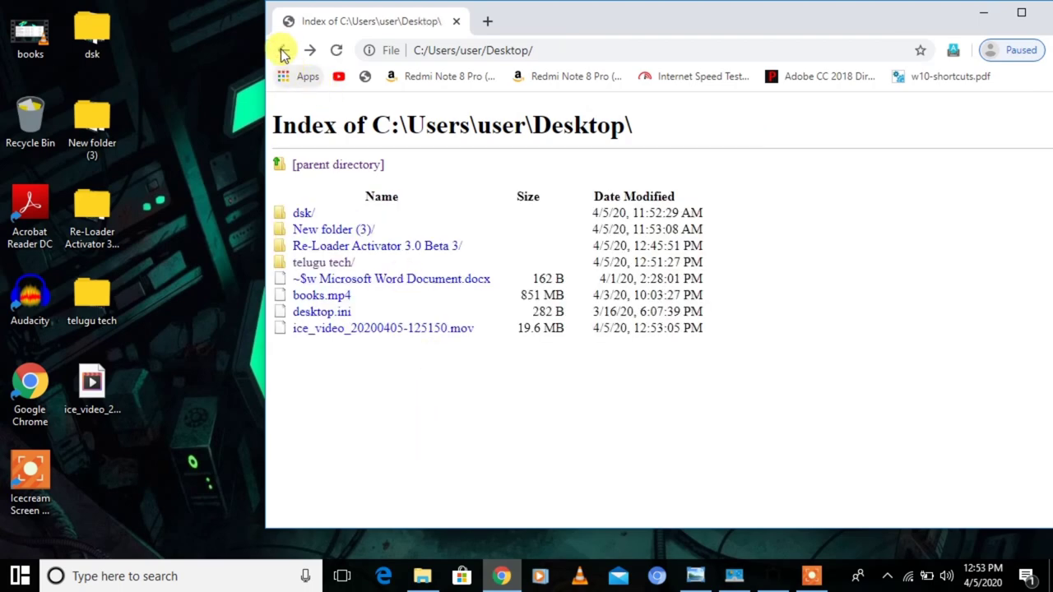
- Navigate Chrome's listing to C:\Users\Administrator.user-PC\Desktop
{"action": "left_click", "coordinate": [284, 51]}
{"action": "left_click", "coordinate": [283, 51]}
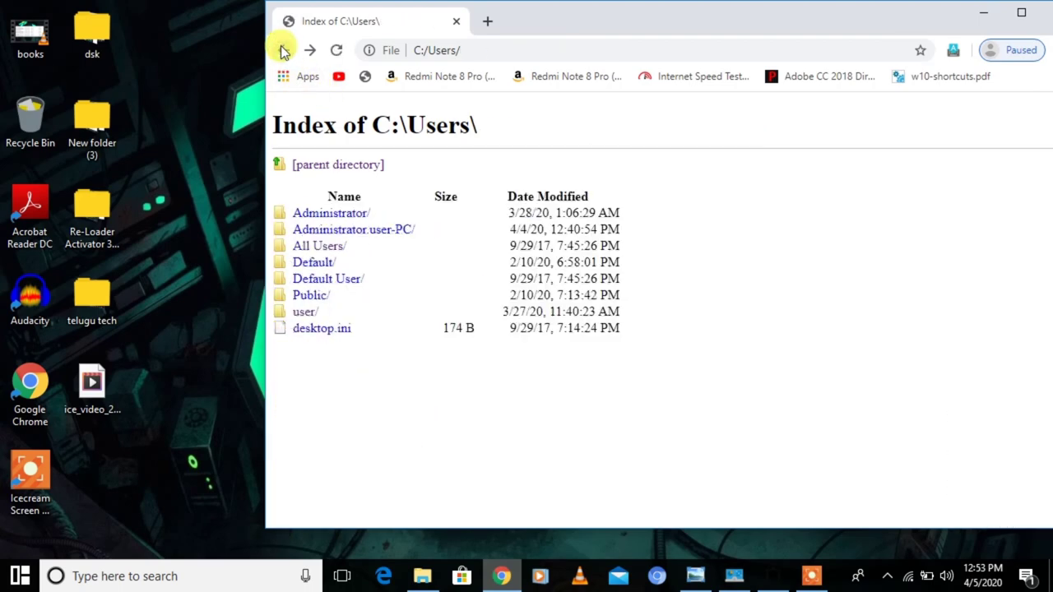
{"action": "left_click", "coordinate": [330, 230]}
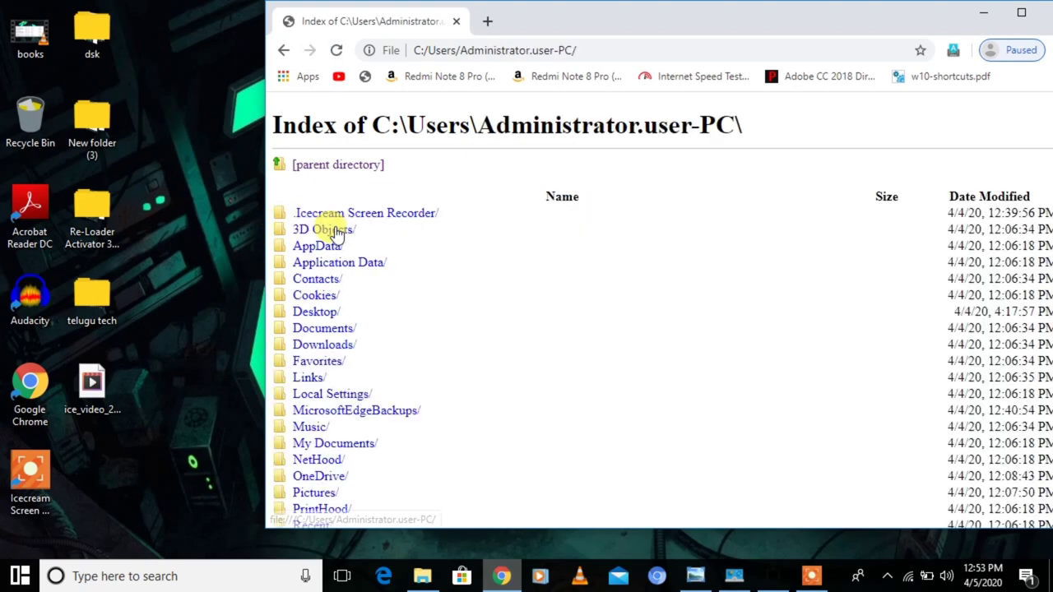
{"action": "left_click", "coordinate": [322, 311]}
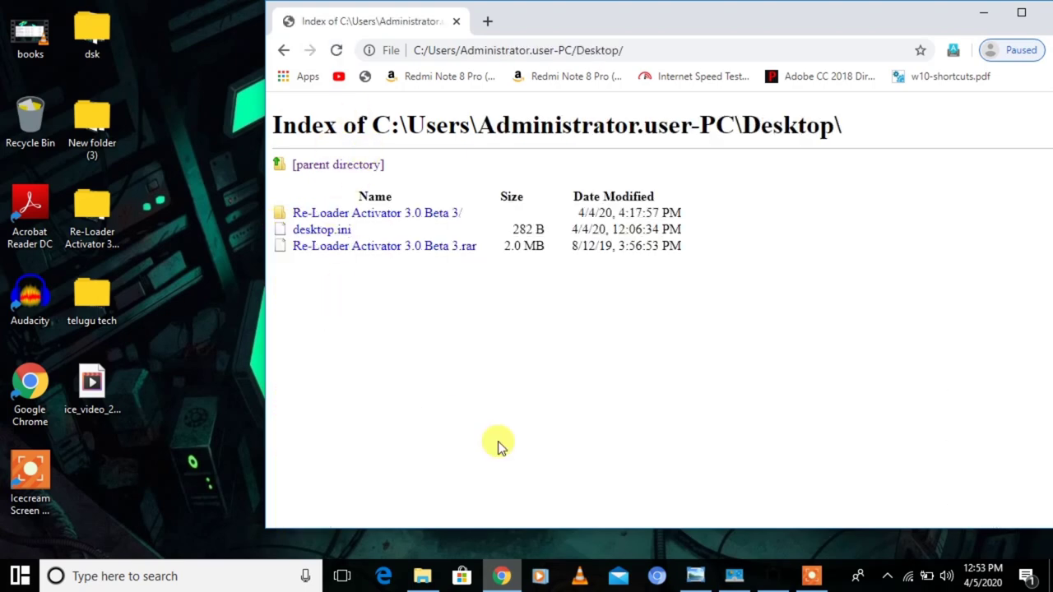
- Open the Run box from the desktop and enter c:
{"action": "left_click", "coordinate": [250, 412]}
{"action": "key", "text": "super+r"}
{"action": "type", "text": "c"}
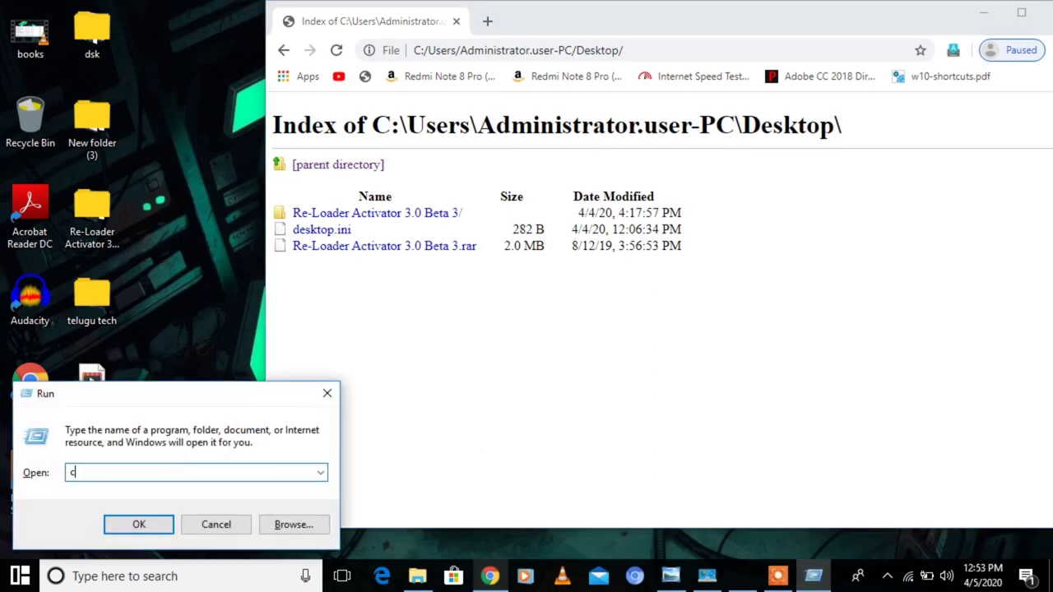
{"action": "type", "text": ":"}
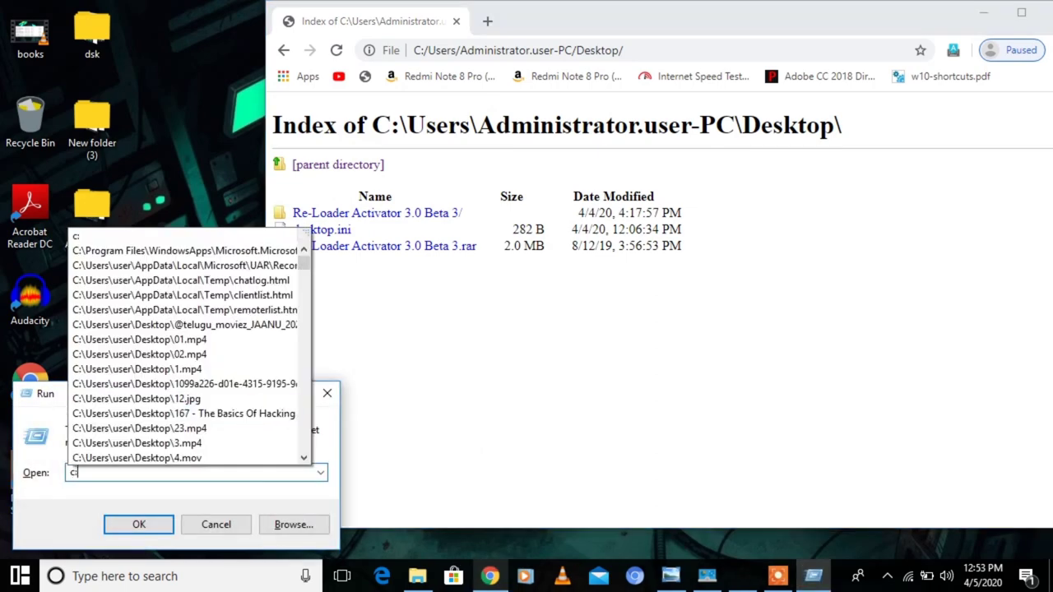
- In File Explorer, browse C:\Users\Administrator.user-PC to its Desktop folder, then close Explorer
{"action": "key", "text": "Escape"}
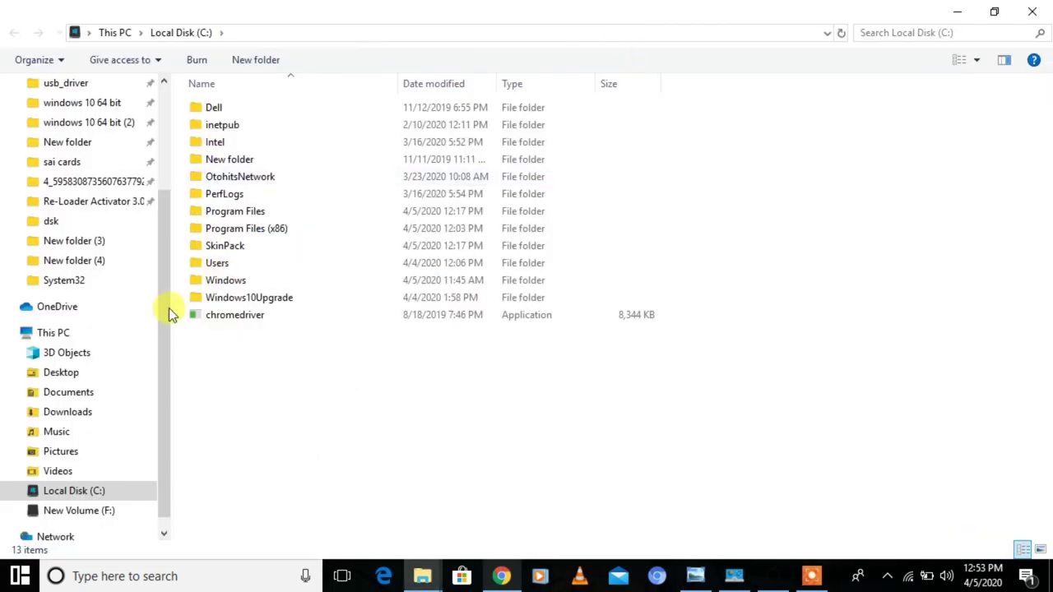
{"action": "double_click", "coordinate": [234, 267]}
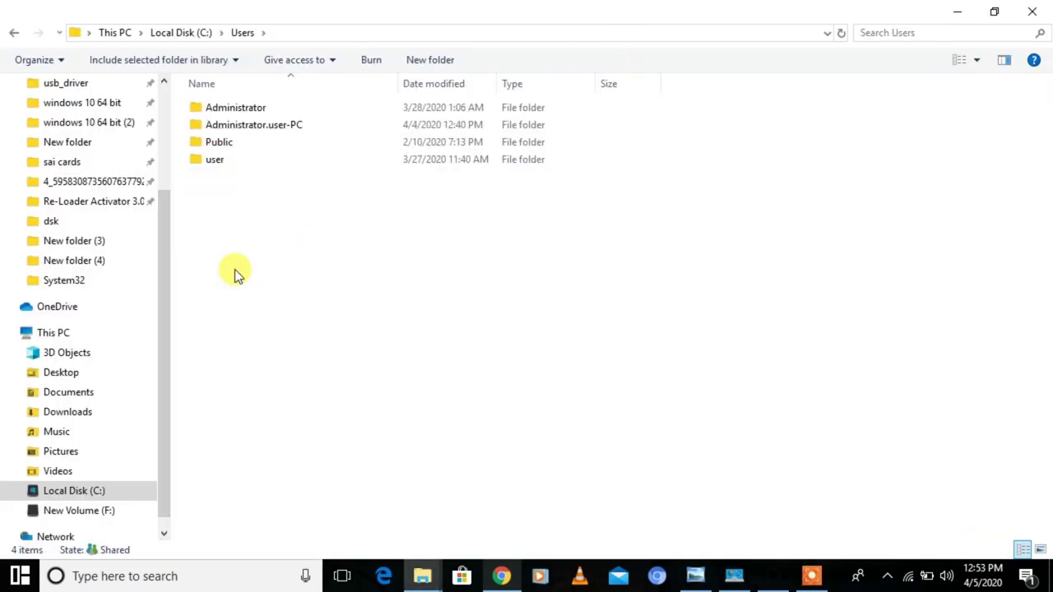
{"action": "left_click", "coordinate": [263, 129]}
{"action": "double_click", "coordinate": [263, 129]}
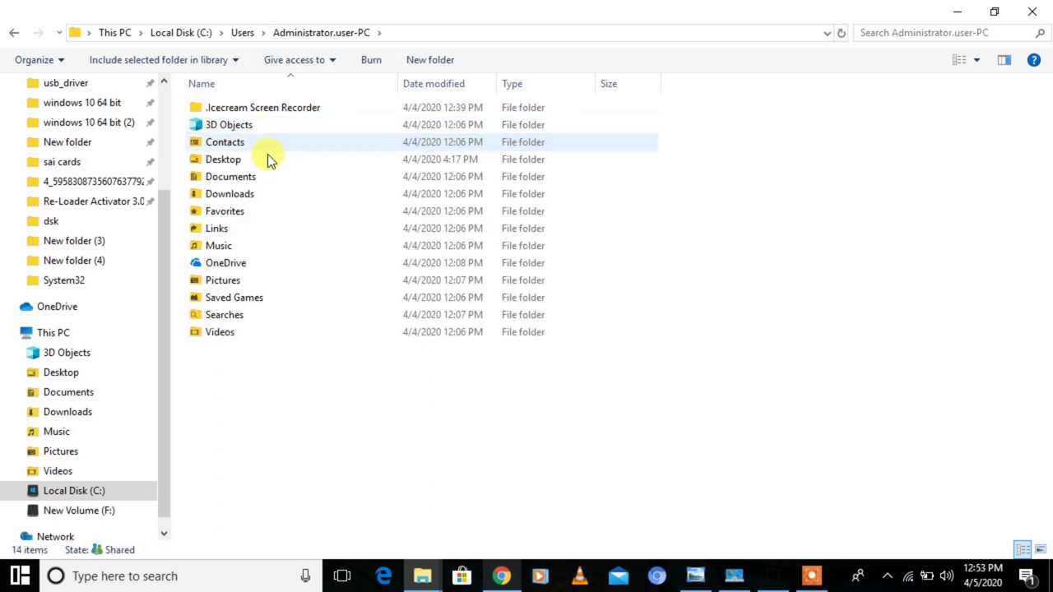
{"action": "double_click", "coordinate": [257, 149]}
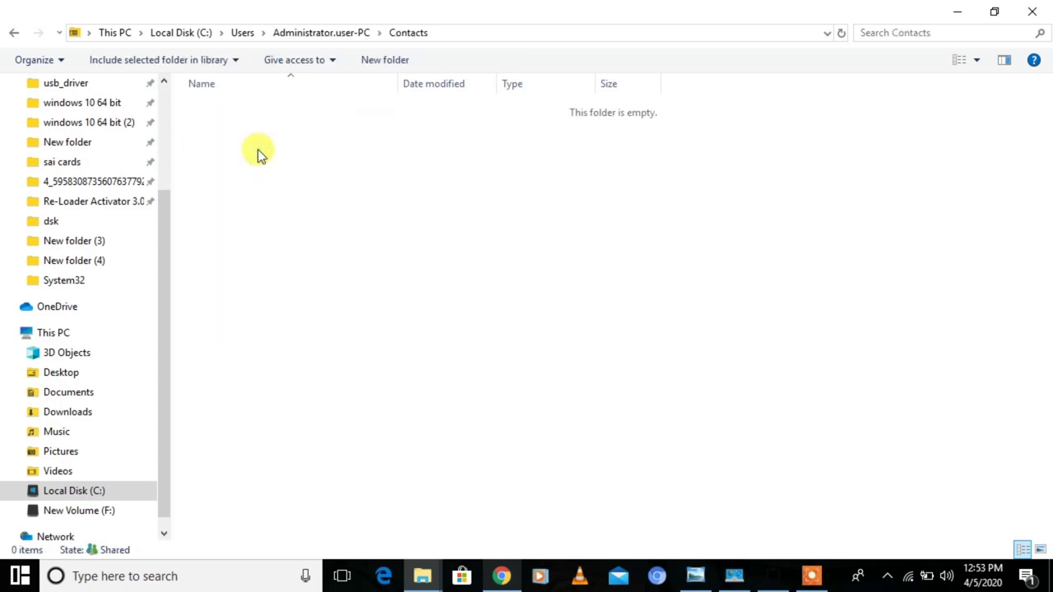
{"action": "key", "text": "alt+Left"}
{"action": "double_click", "coordinate": [257, 156]}
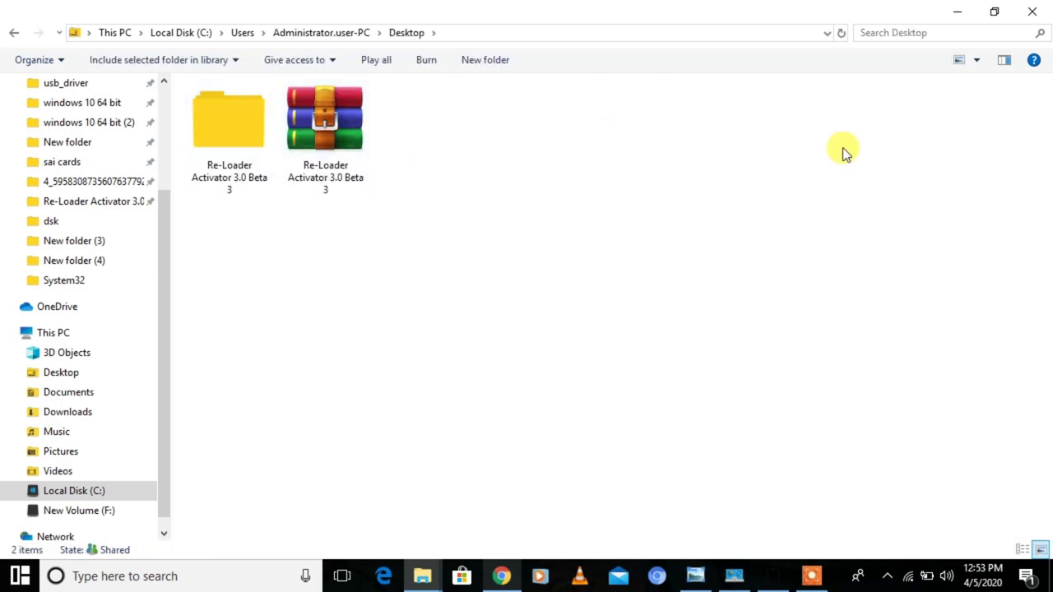
{"action": "left_click", "coordinate": [1032, 11]}
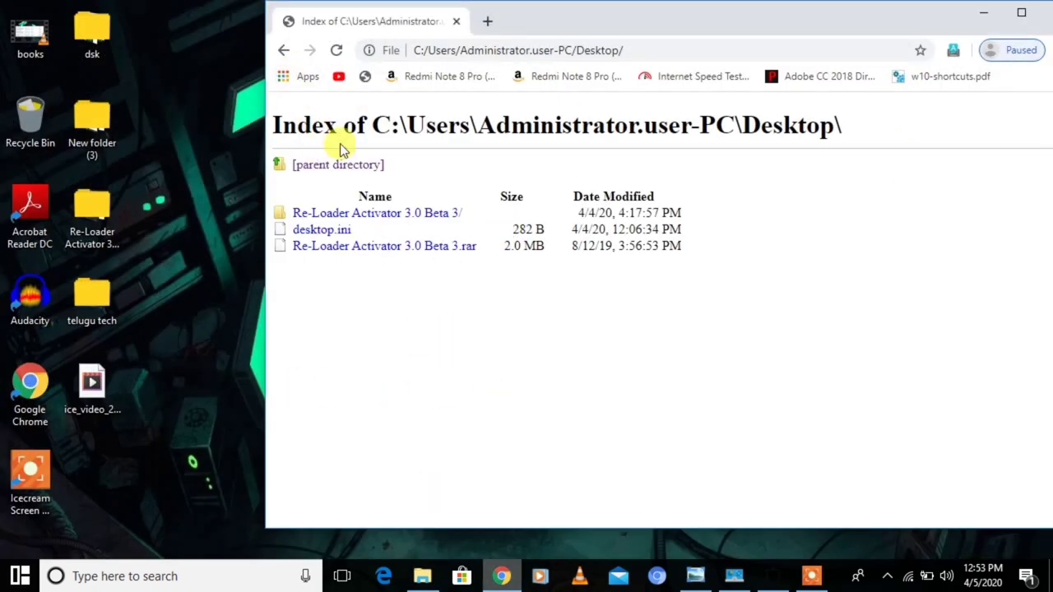
{"action": "left_click", "coordinate": [284, 50]}
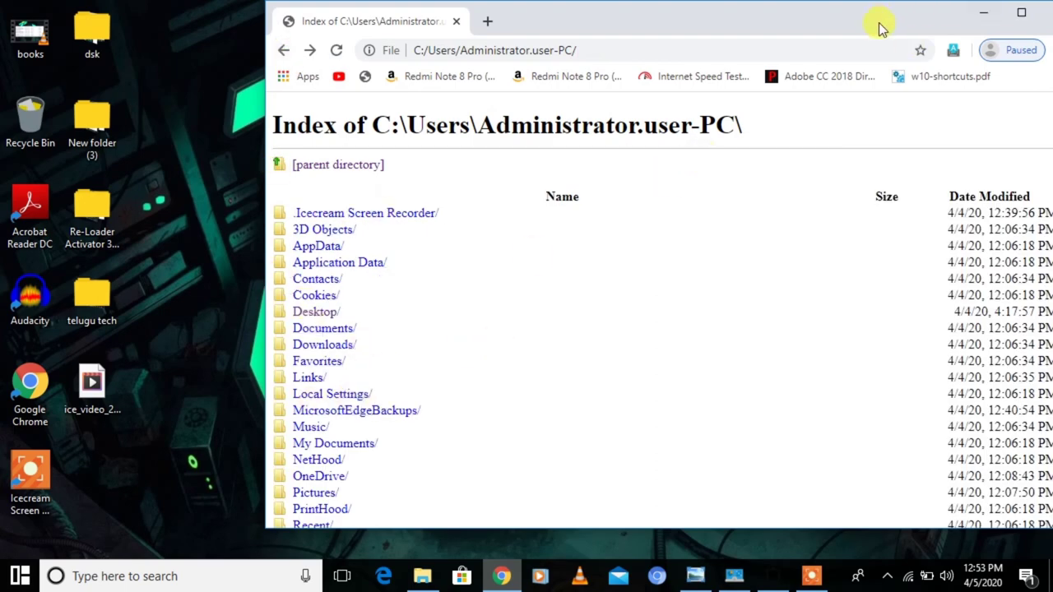
{"action": "left_click_drag", "start_coordinate": [880, 29], "coordinate": [583, 74]}
{"action": "left_click", "coordinate": [776, 60]}
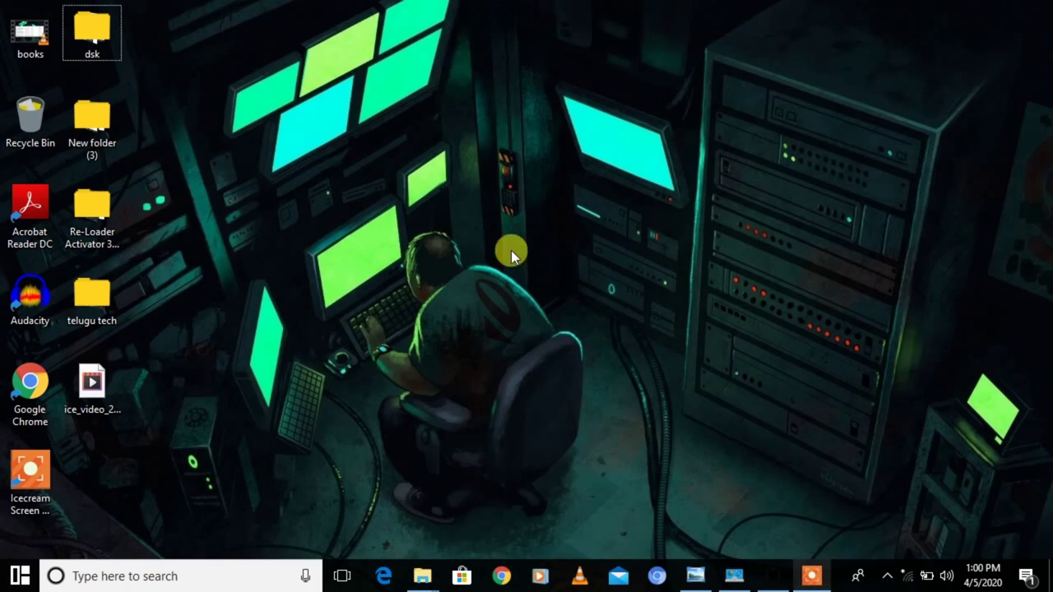
{"action": "left_click", "coordinate": [808, 569]}
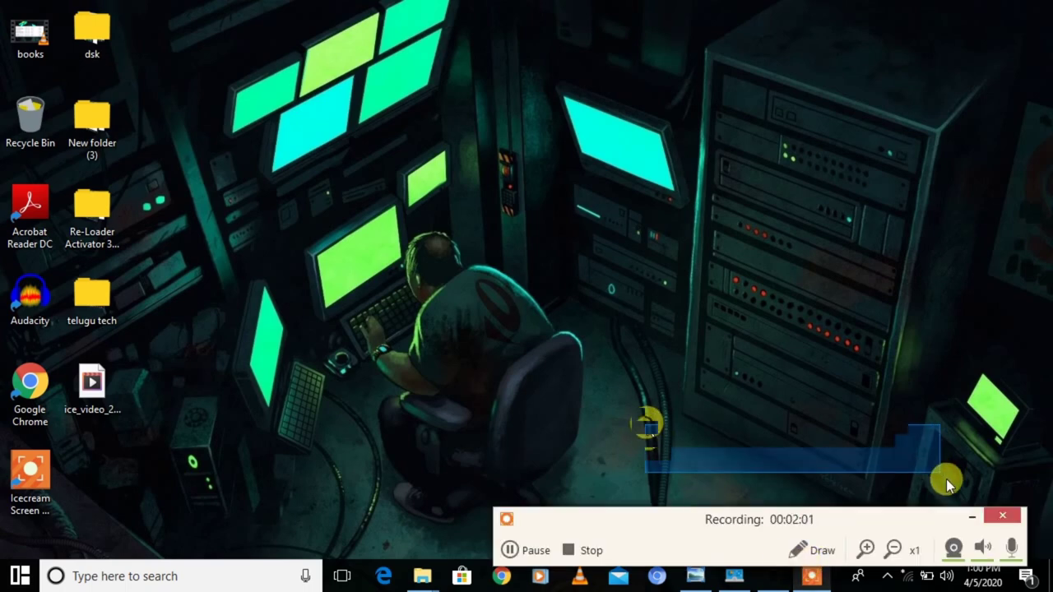
{"action": "left_click", "coordinate": [973, 515]}
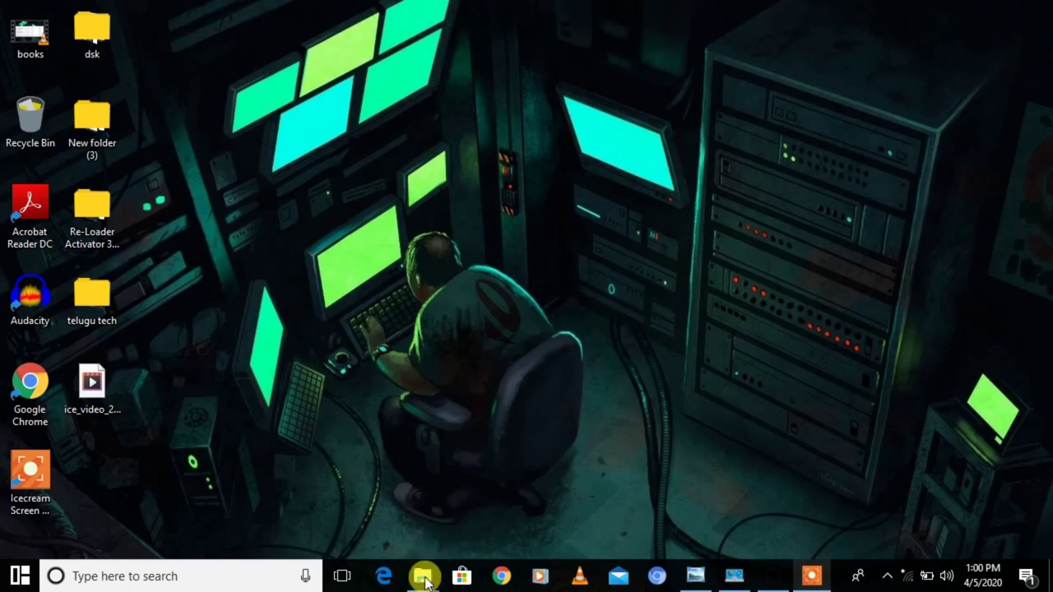
{"action": "mouse_move", "coordinate": [422, 574]}
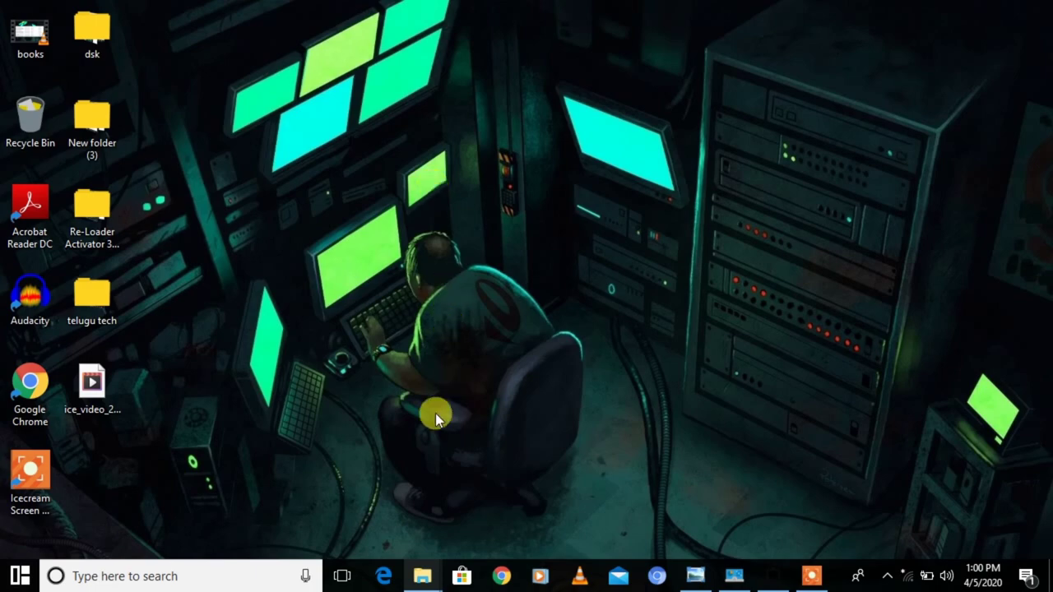
- Open the System properties of This PC from a new File Explorer window
{"action": "key", "text": "super+e"}
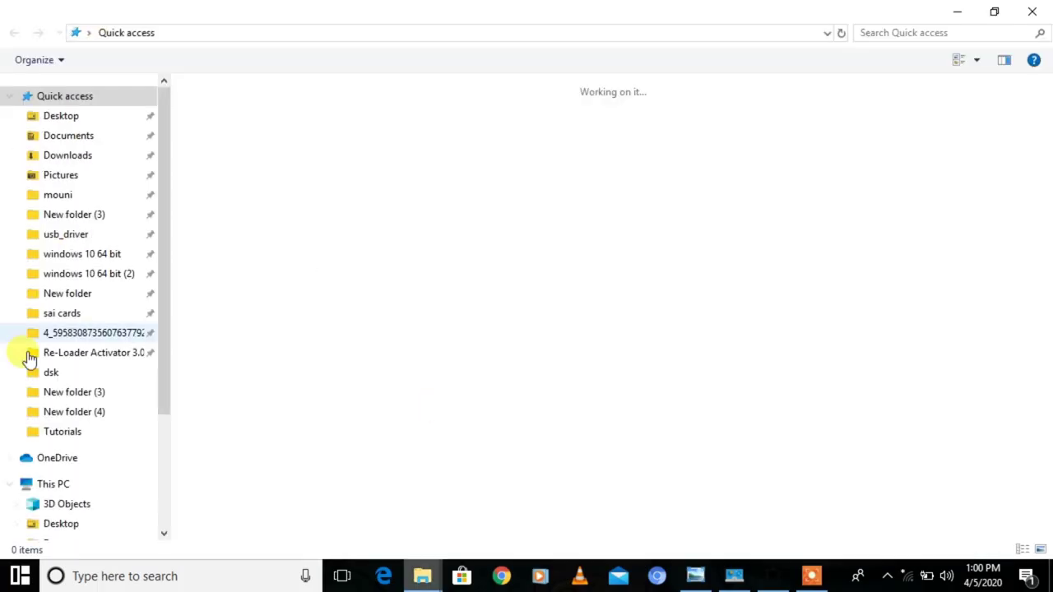
{"action": "left_click", "coordinate": [42, 483]}
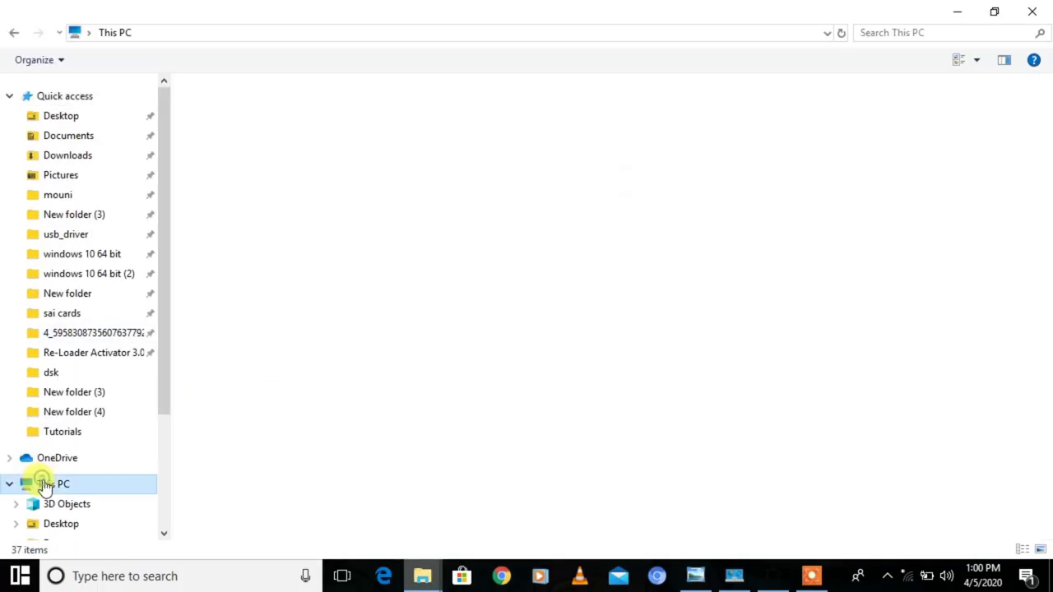
{"action": "right_click", "coordinate": [44, 489]}
{"action": "left_click", "coordinate": [92, 466]}
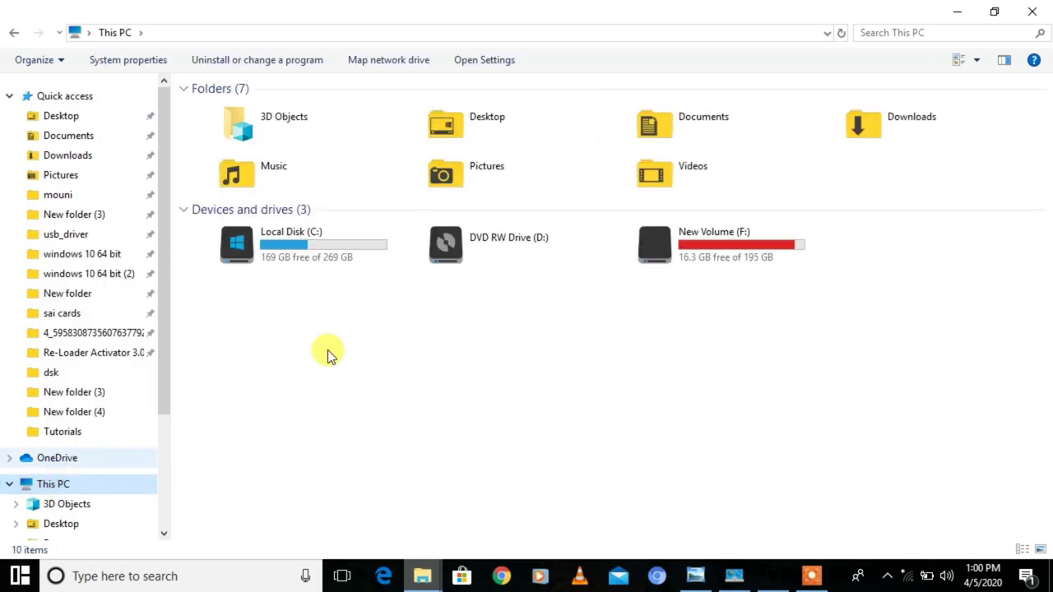
- Highlight the Intel Core i3-4005U processor line, then minimize the System window
{"action": "left_click", "coordinate": [954, 13]}
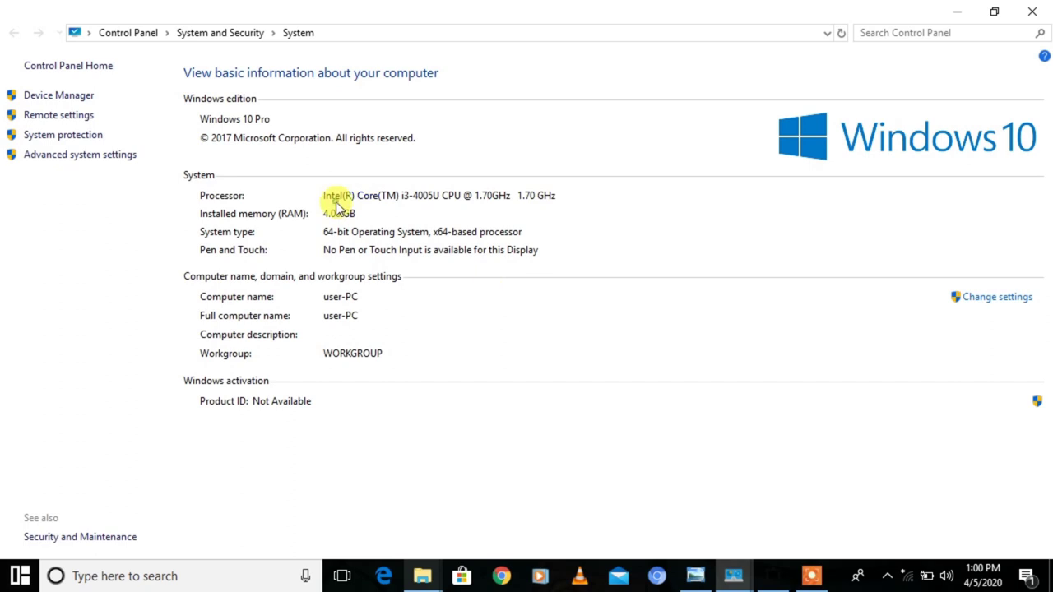
{"action": "left_click_drag", "start_coordinate": [402, 196], "coordinate": [416, 205]}
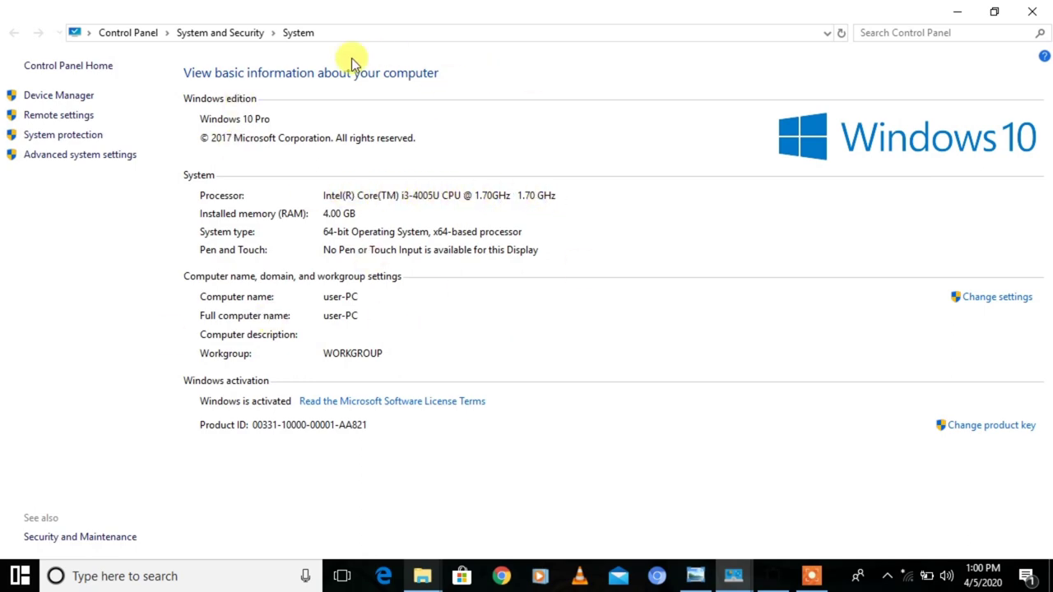
{"action": "left_click", "coordinate": [957, 12]}
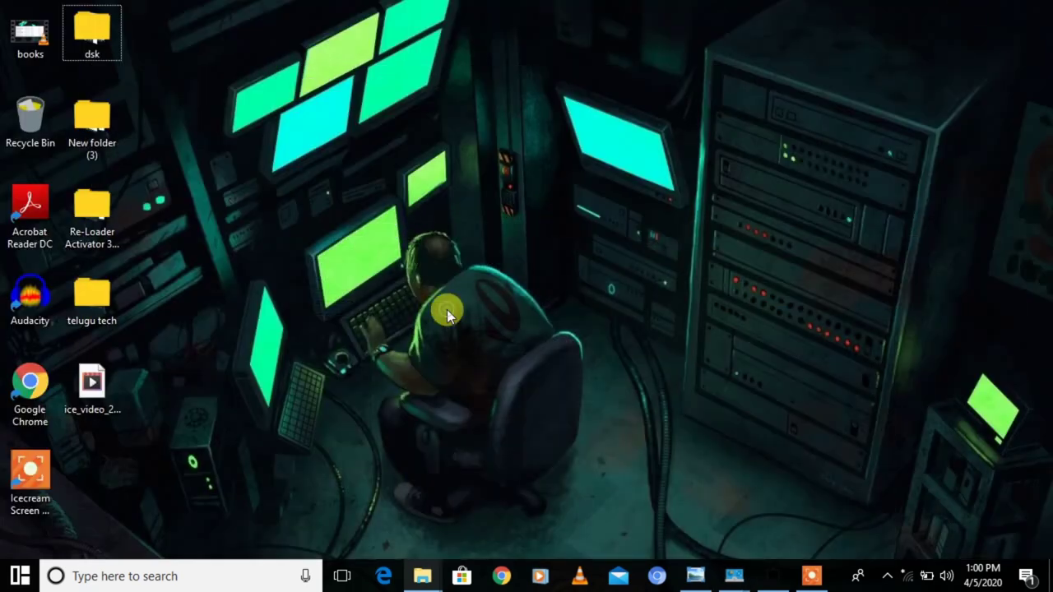
{"action": "key", "text": "super+r"}
- Launch Registry Editor with regedit and approve the UAC prompt
{"action": "type", "text": "r"}
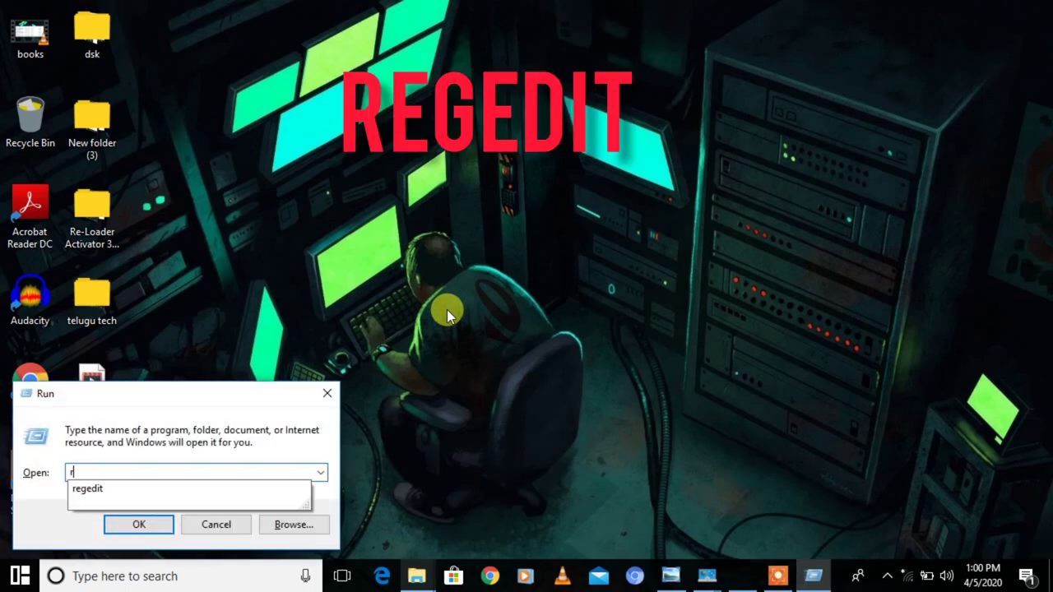
{"action": "type", "text": "egedit"}
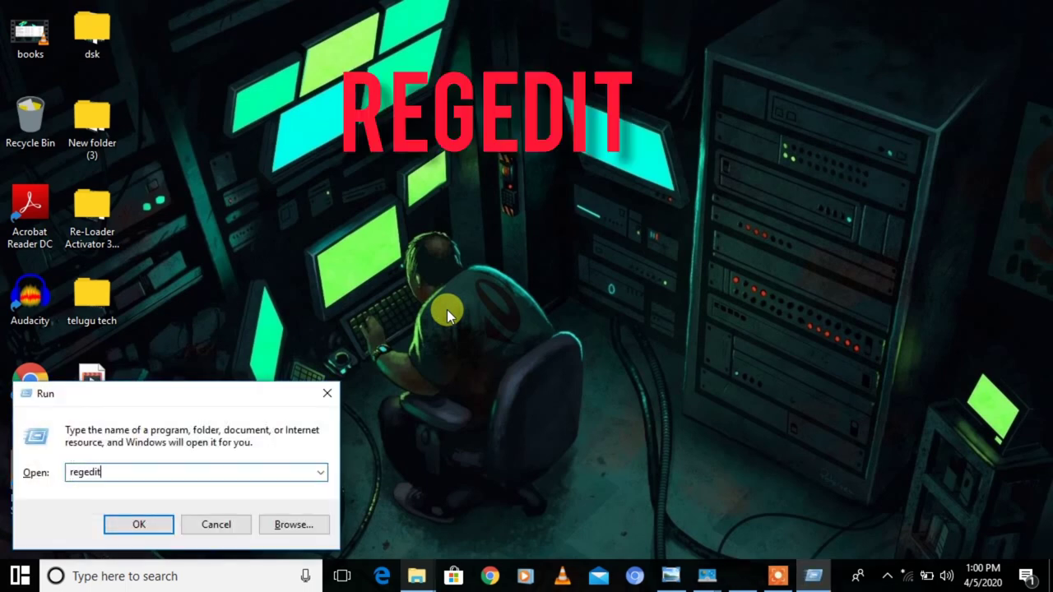
{"action": "key", "text": "Return"}
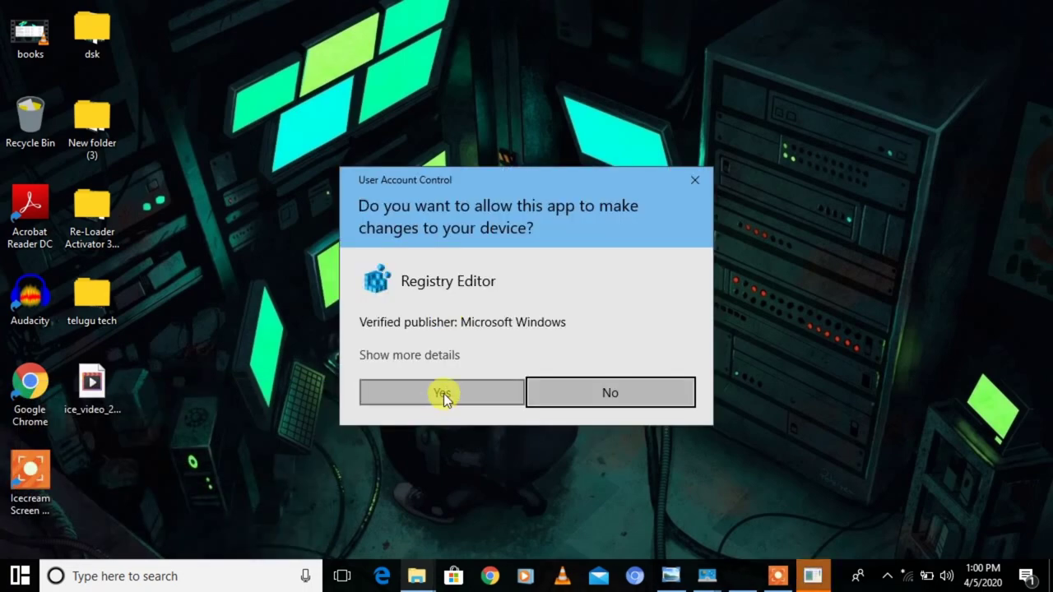
{"action": "left_click", "coordinate": [444, 393]}
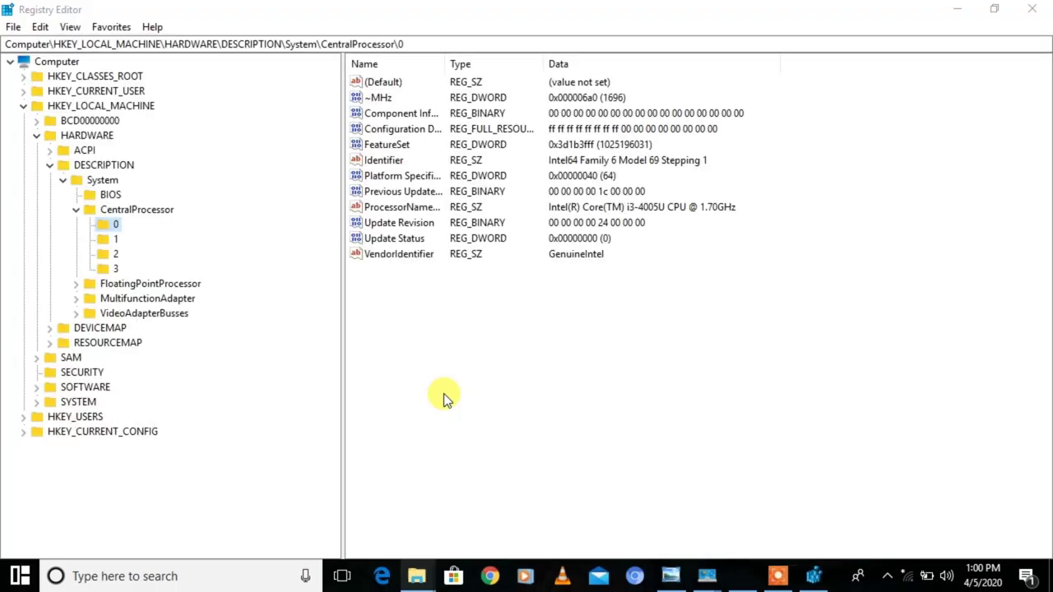
- Expand HKEY_LOCAL_MACHINE\HARDWARE\DESCRIPTION\System\CentralProcessor and open key 0
{"action": "left_click", "coordinate": [79, 208]}
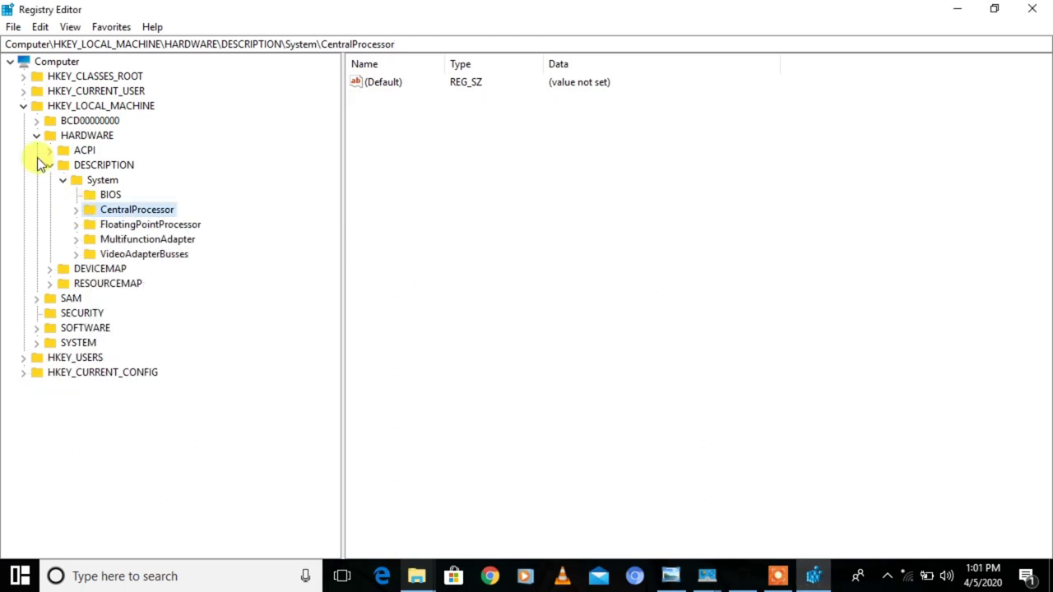
{"action": "left_click", "coordinate": [50, 107]}
{"action": "left_click", "coordinate": [23, 107]}
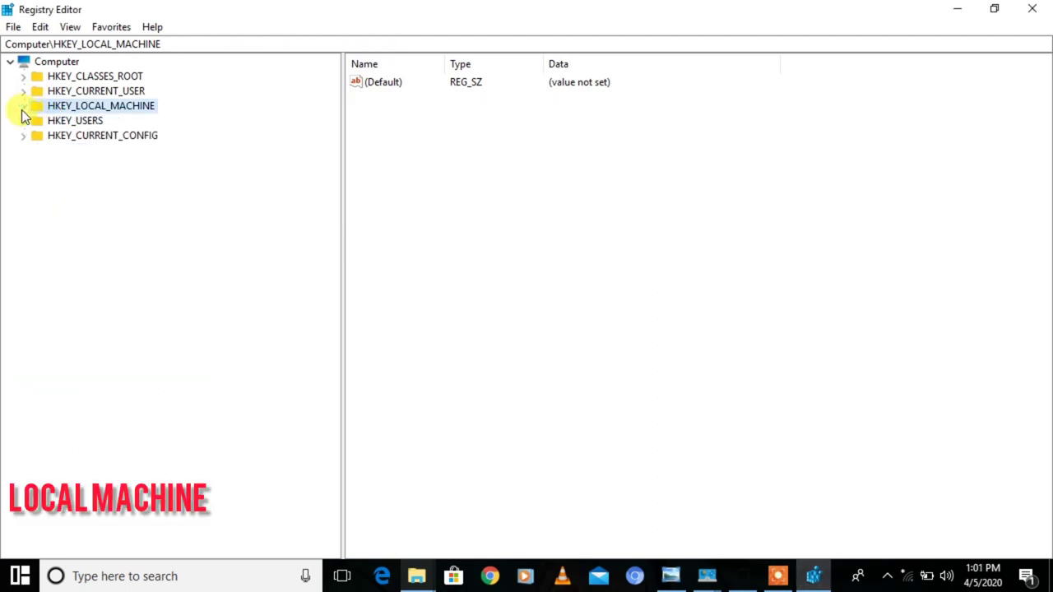
{"action": "left_click", "coordinate": [23, 108]}
{"action": "left_click", "coordinate": [35, 136]}
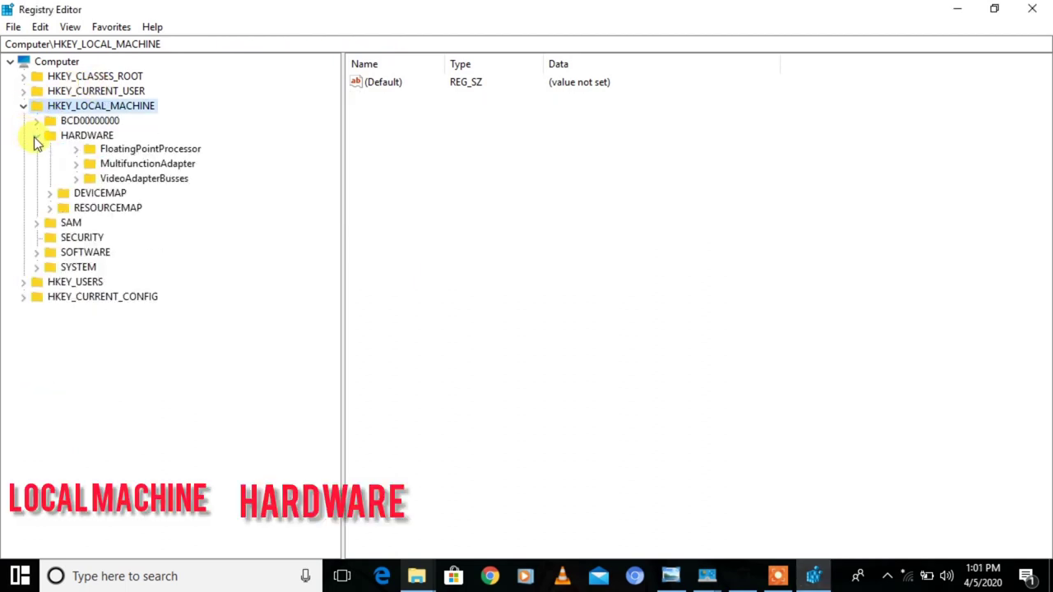
{"action": "left_click", "coordinate": [35, 136]}
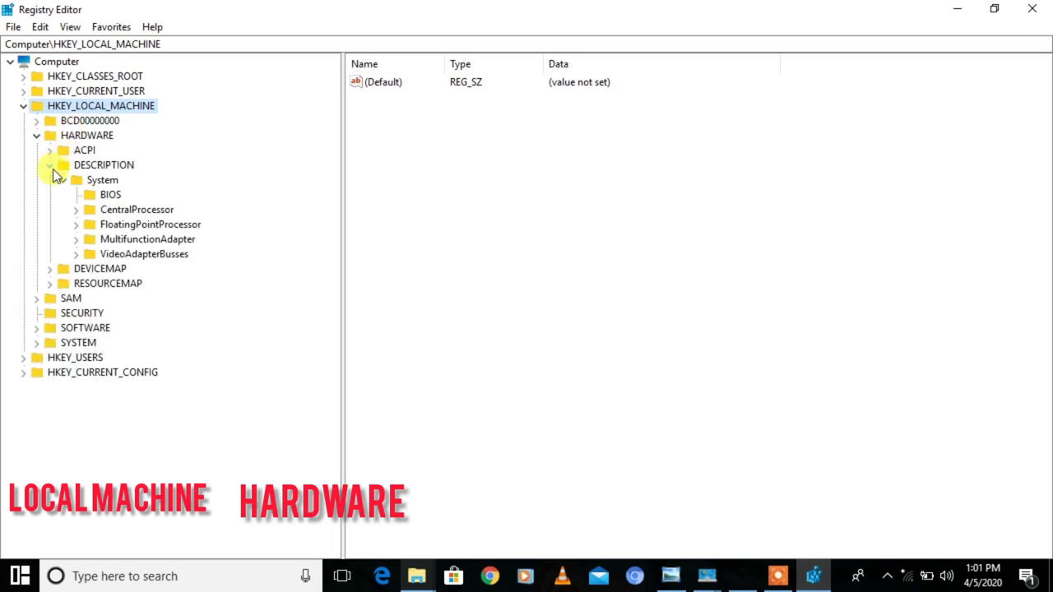
{"action": "left_click", "coordinate": [51, 165]}
{"action": "left_click", "coordinate": [51, 165]}
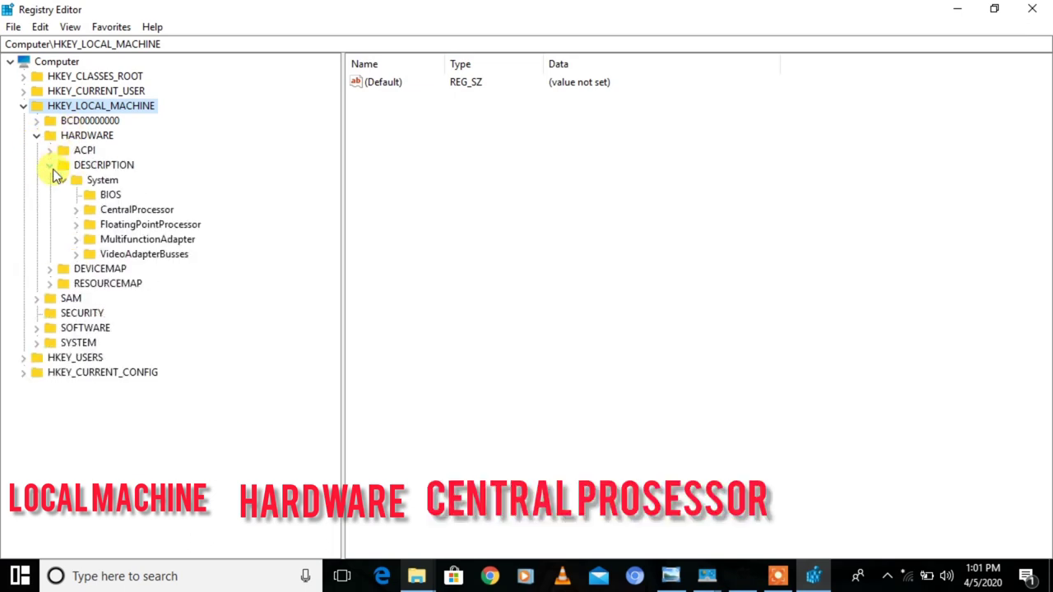
{"action": "left_click", "coordinate": [79, 209]}
{"action": "left_click", "coordinate": [79, 209]}
{"action": "left_click", "coordinate": [79, 209]}
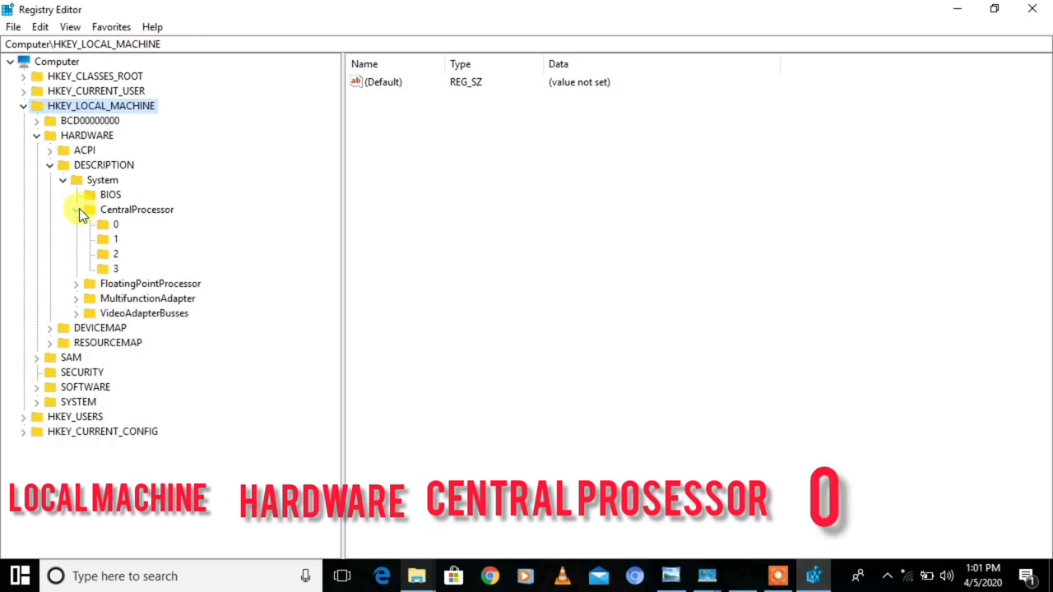
{"action": "left_click", "coordinate": [102, 225]}
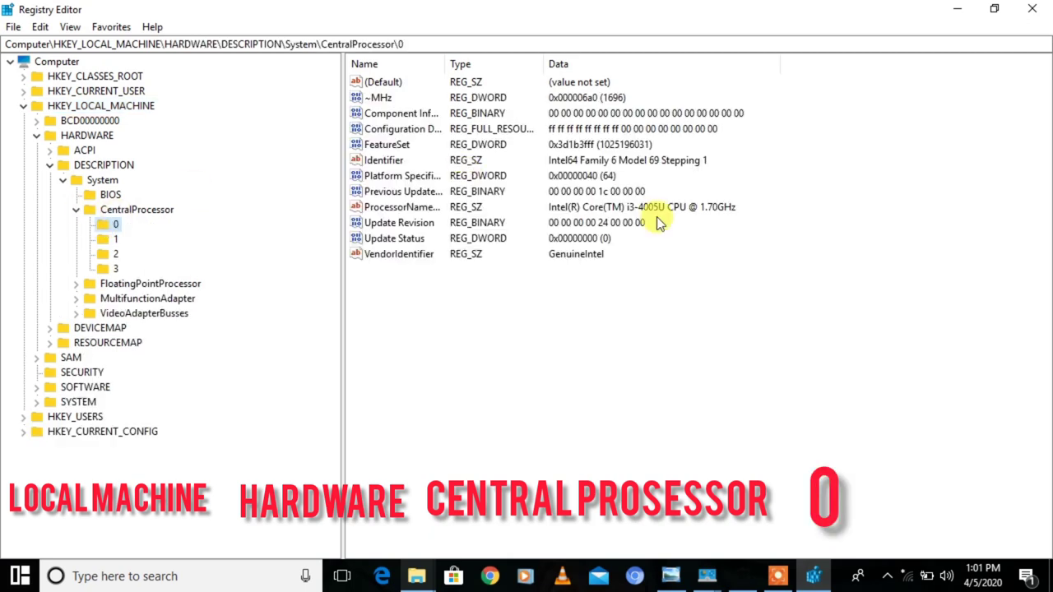
- Select the ProcessorNameString value in key 0
{"action": "left_click", "coordinate": [500, 211]}
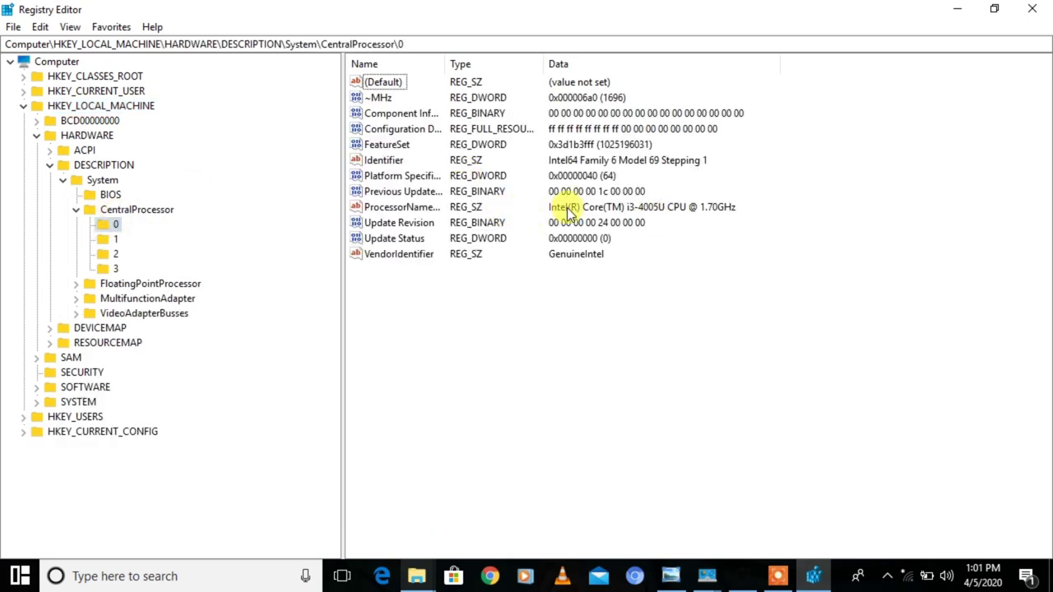
{"action": "right_click", "coordinate": [566, 212]}
{"action": "left_click", "coordinate": [405, 208]}
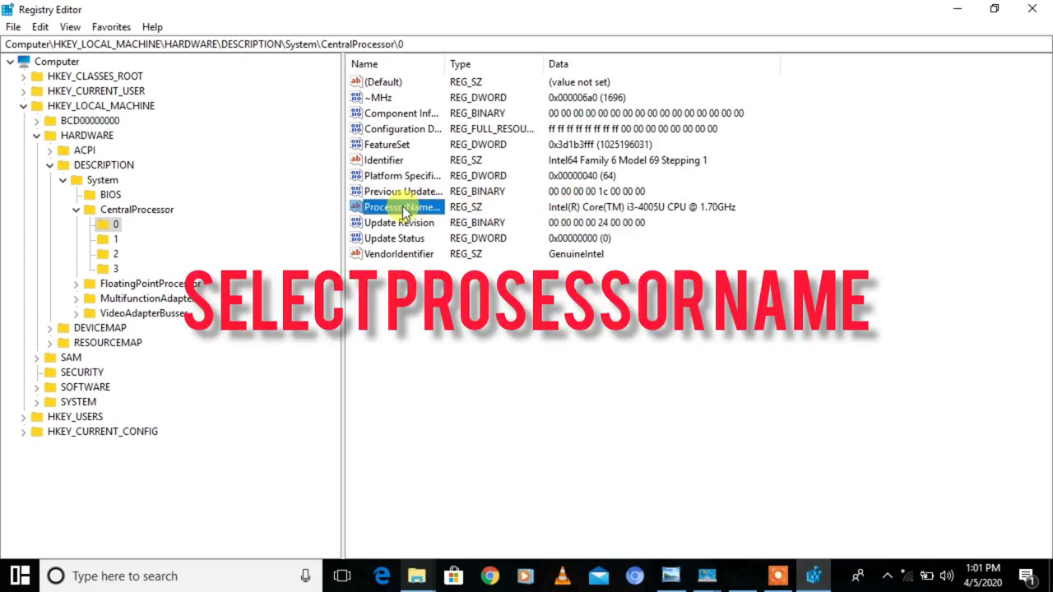
- Modify ProcessorNameString to Intel(R) Core(TM) i7-9005U CPU @ 20.70GHz and confirm with OK
{"action": "right_click", "coordinate": [403, 210]}
{"action": "left_click", "coordinate": [449, 217]}
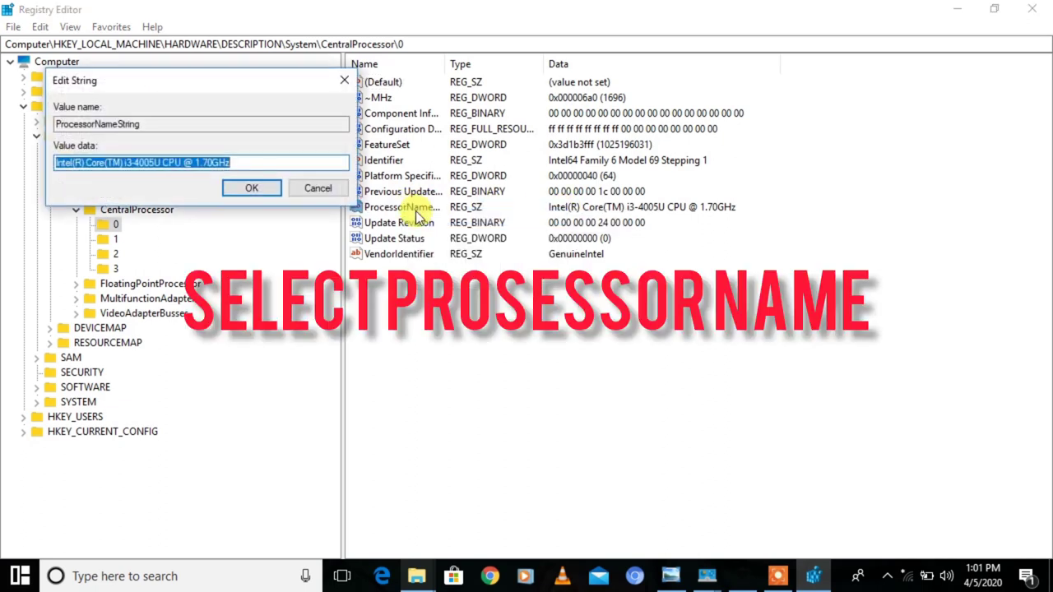
{"action": "left_click", "coordinate": [267, 163]}
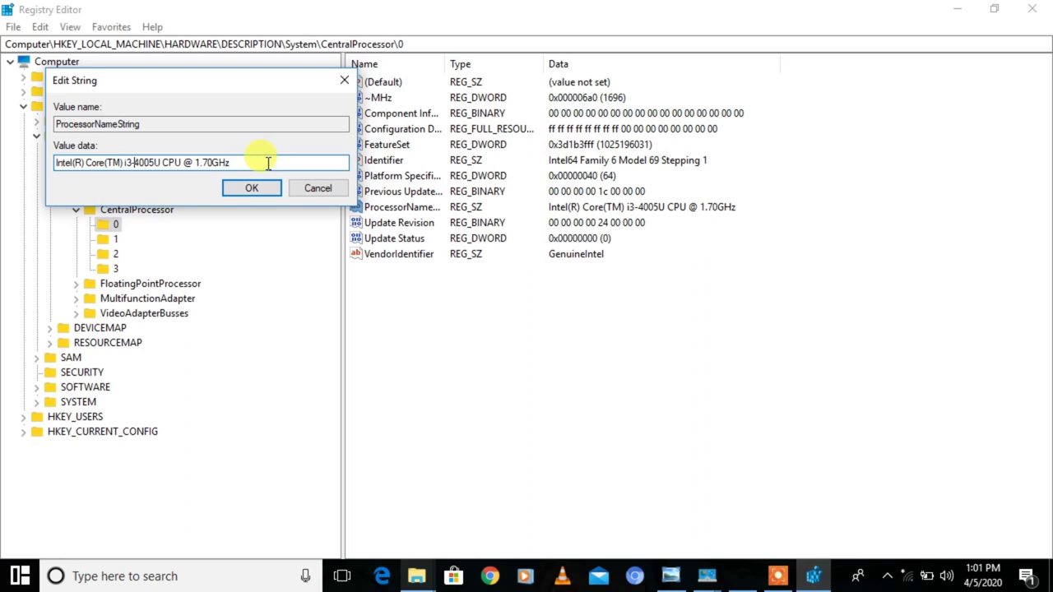
{"action": "key", "text": "BackSpace"}
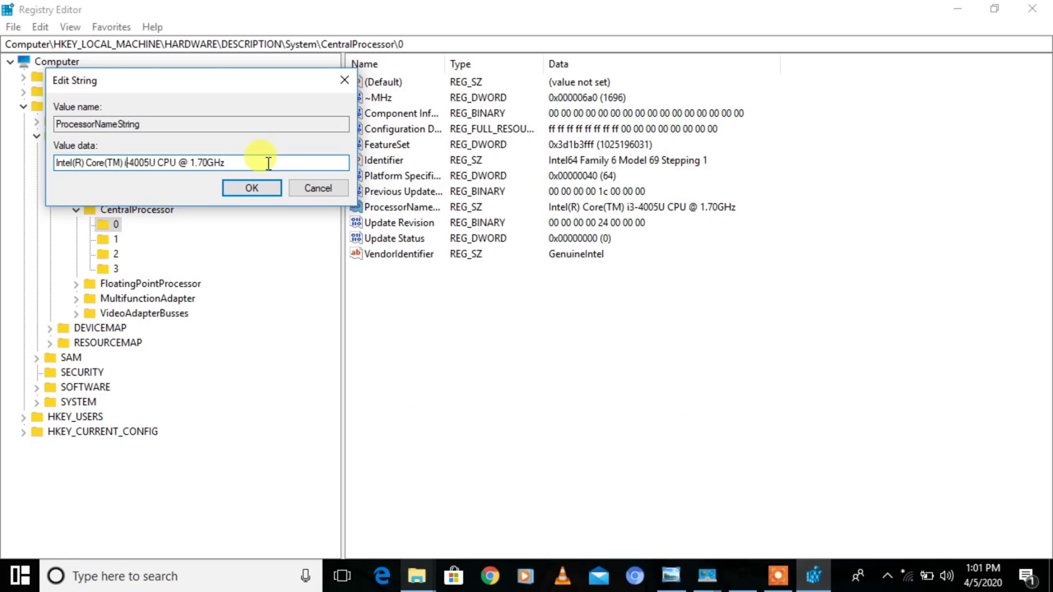
{"action": "type", "text": "7-"}
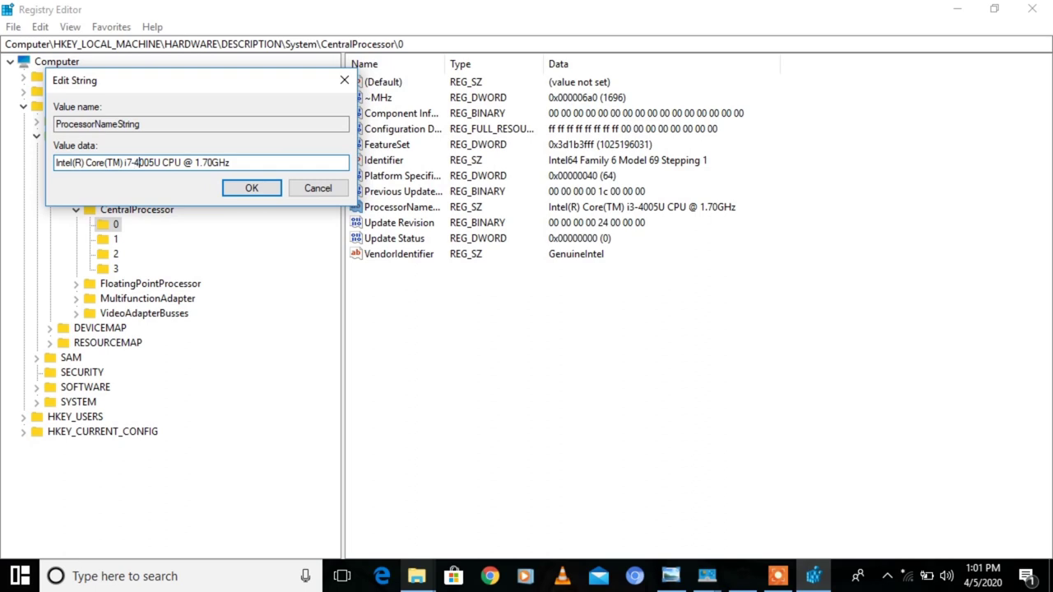
{"action": "key", "text": "BackSpace"}
{"action": "type", "text": "9"}
{"action": "left_click", "coordinate": [247, 189]}
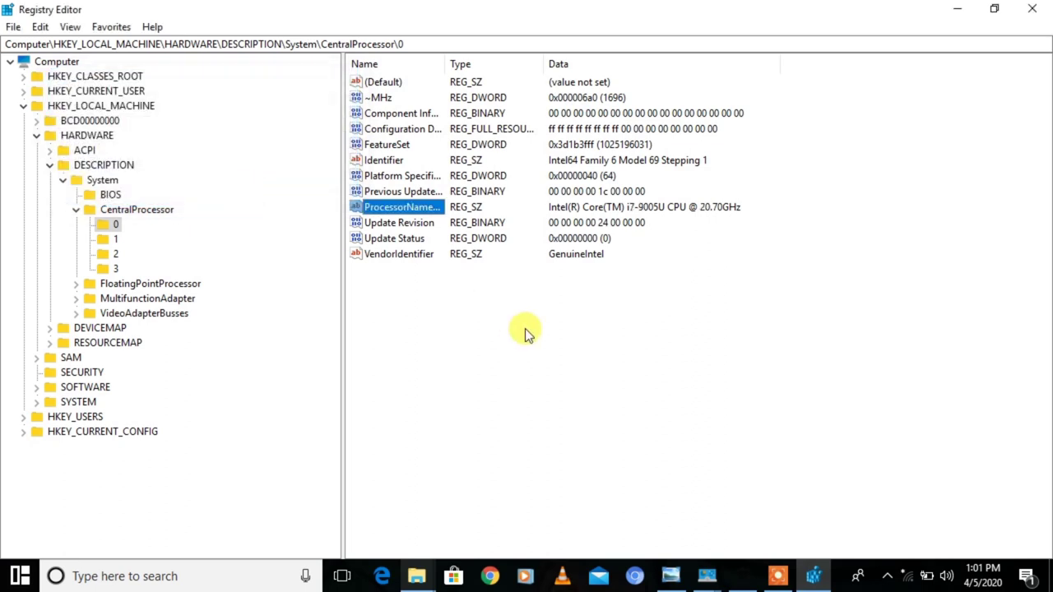
- Minimize Registry Editor and close the old System information window
{"action": "left_click", "coordinate": [957, 8]}
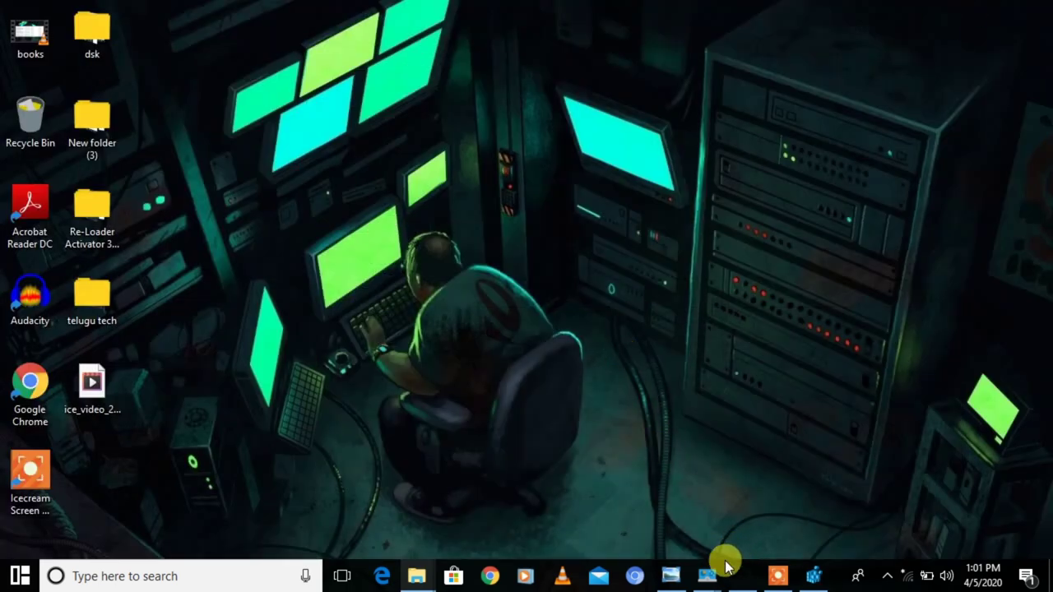
{"action": "mouse_move", "coordinate": [709, 572]}
{"action": "left_click", "coordinate": [773, 522]}
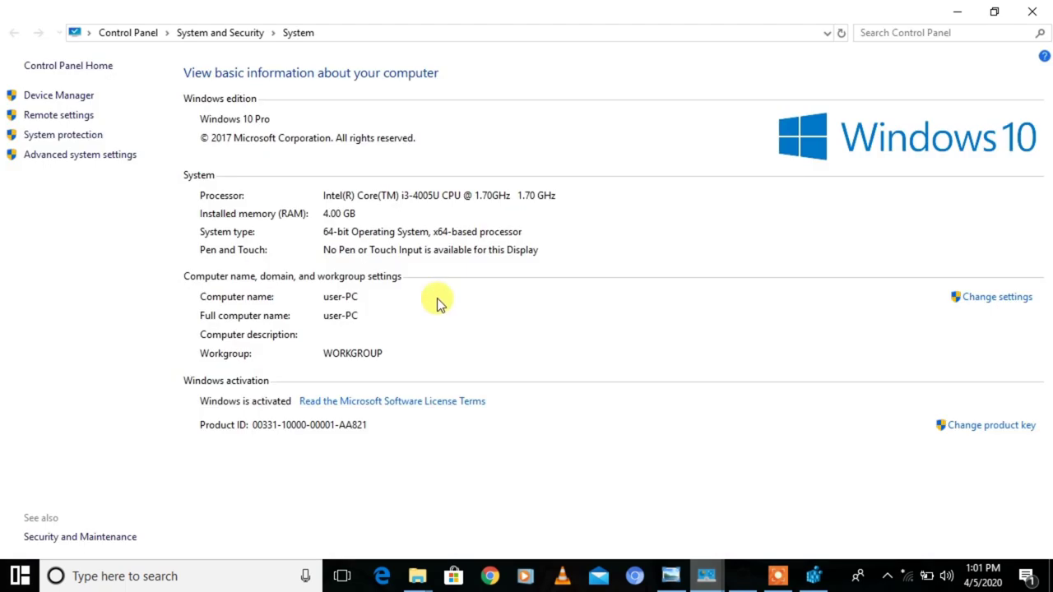
{"action": "left_click", "coordinate": [1032, 12]}
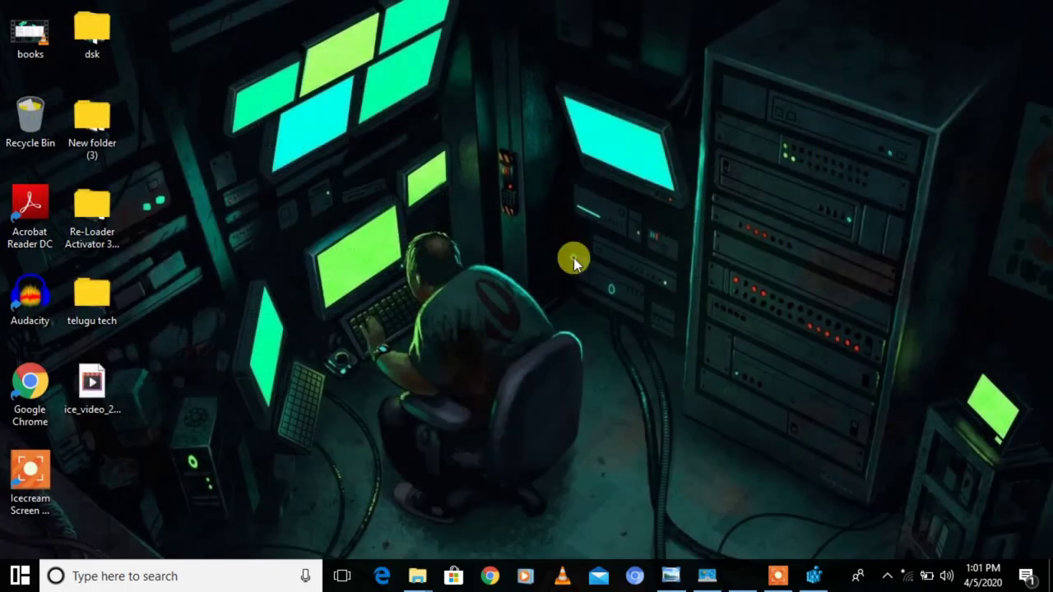
- Reopen This PC's System properties to confirm the i7-9005U processor, then minimize it
{"action": "key", "text": "super+e"}
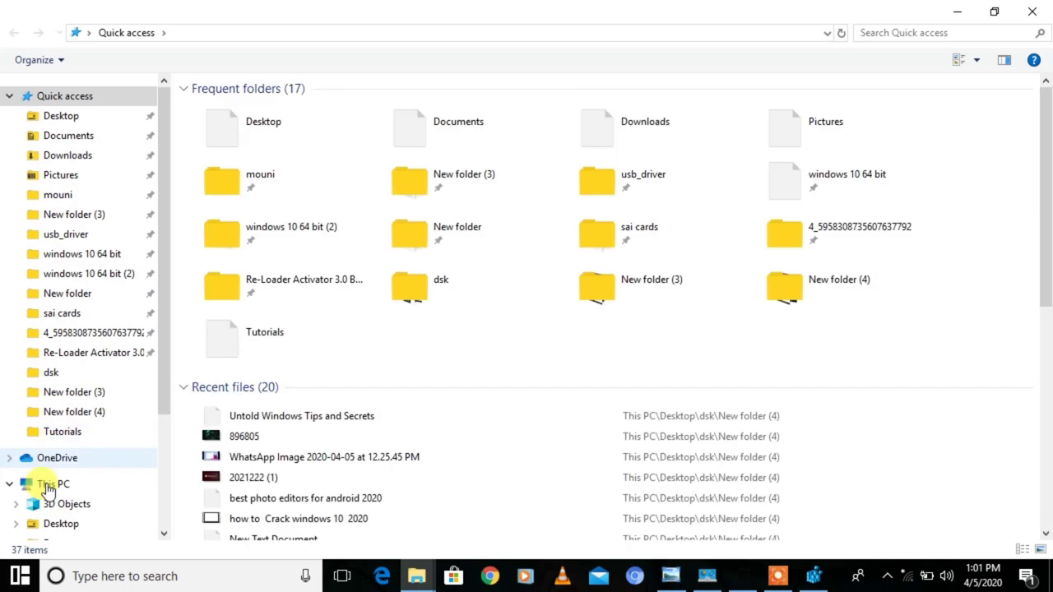
{"action": "left_click", "coordinate": [47, 488]}
{"action": "right_click", "coordinate": [47, 488]}
{"action": "left_click", "coordinate": [91, 471]}
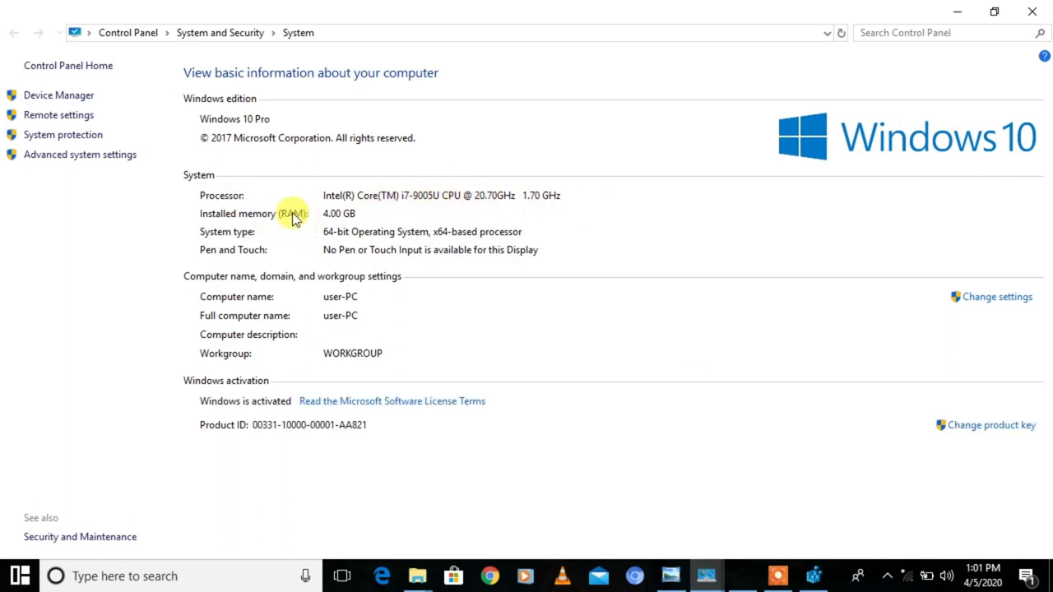
{"action": "left_click", "coordinate": [958, 11]}
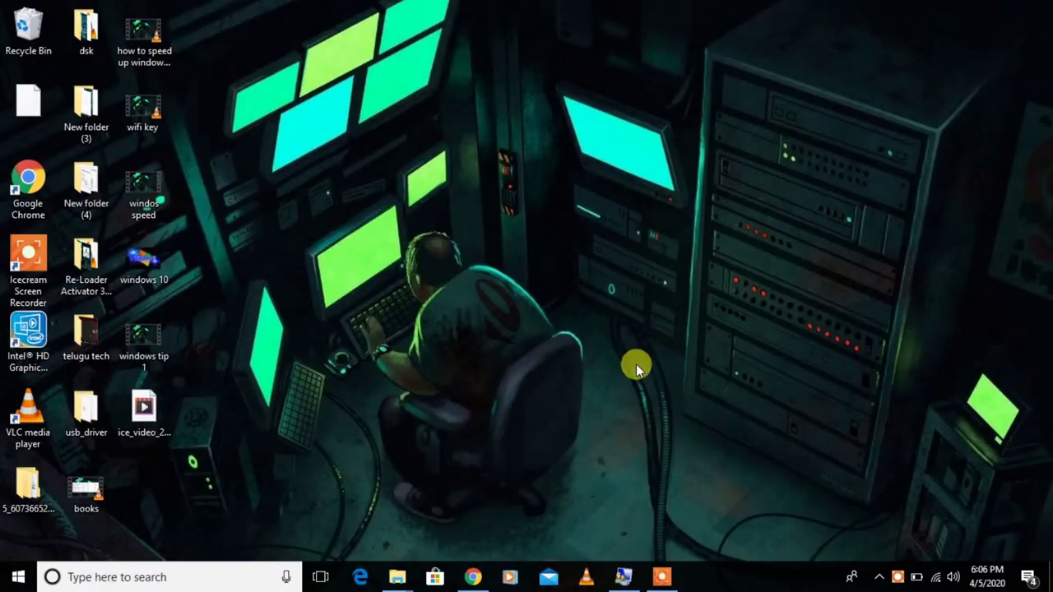
- Launch lusrmgr.msc from Run and open the Users folder
{"action": "key", "text": "super+r"}
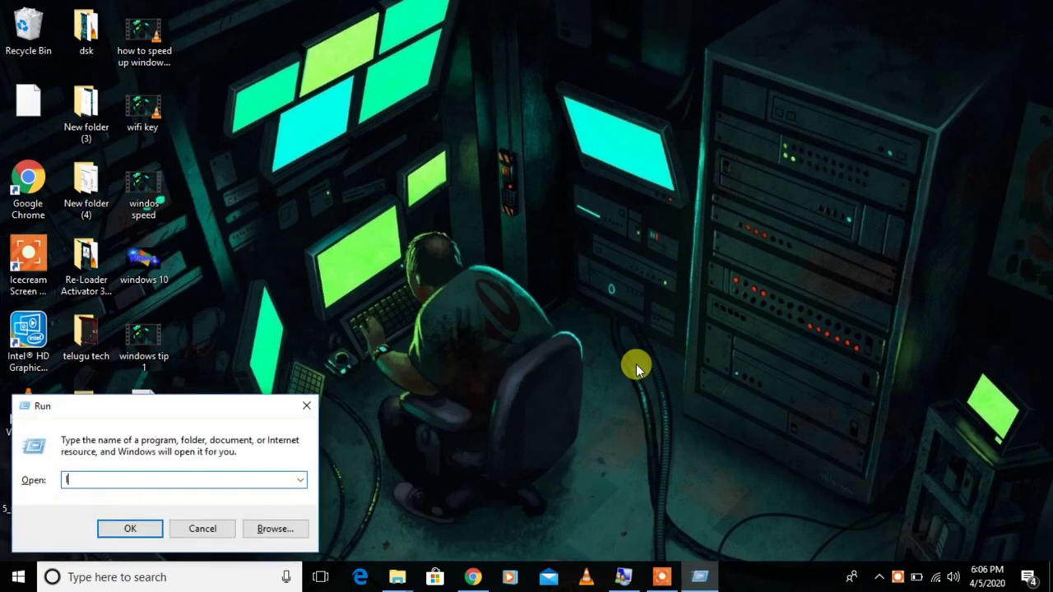
{"action": "type", "text": "lusrmg"}
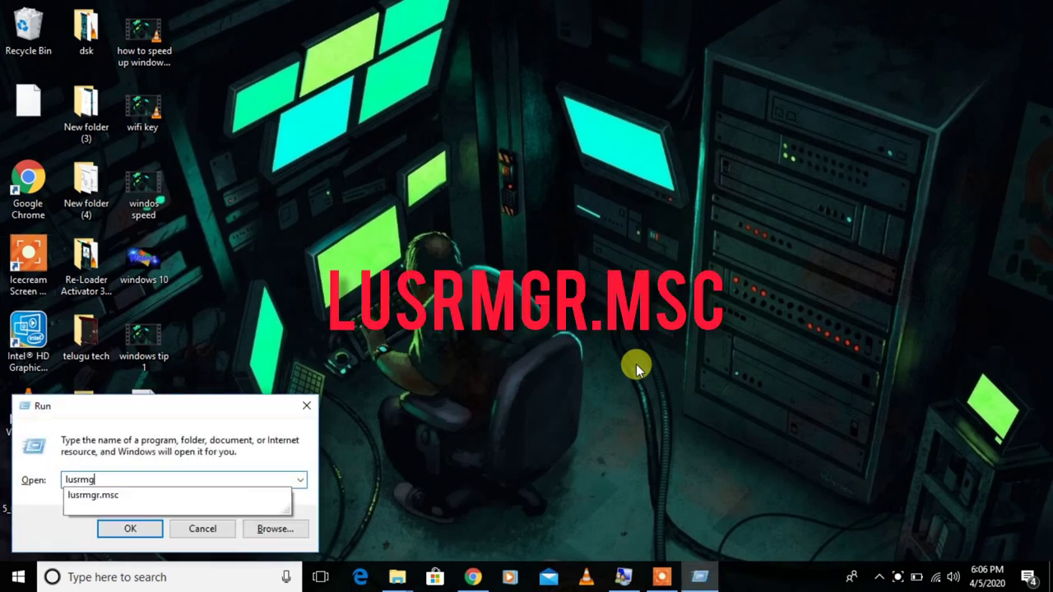
{"action": "type", "text": "r.msc"}
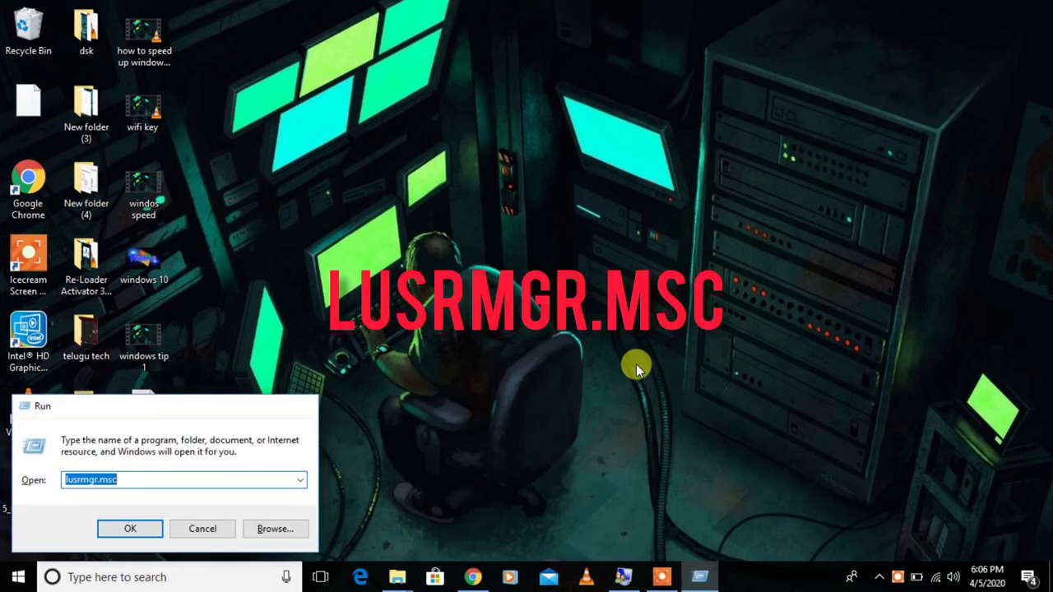
{"action": "key", "text": "Return"}
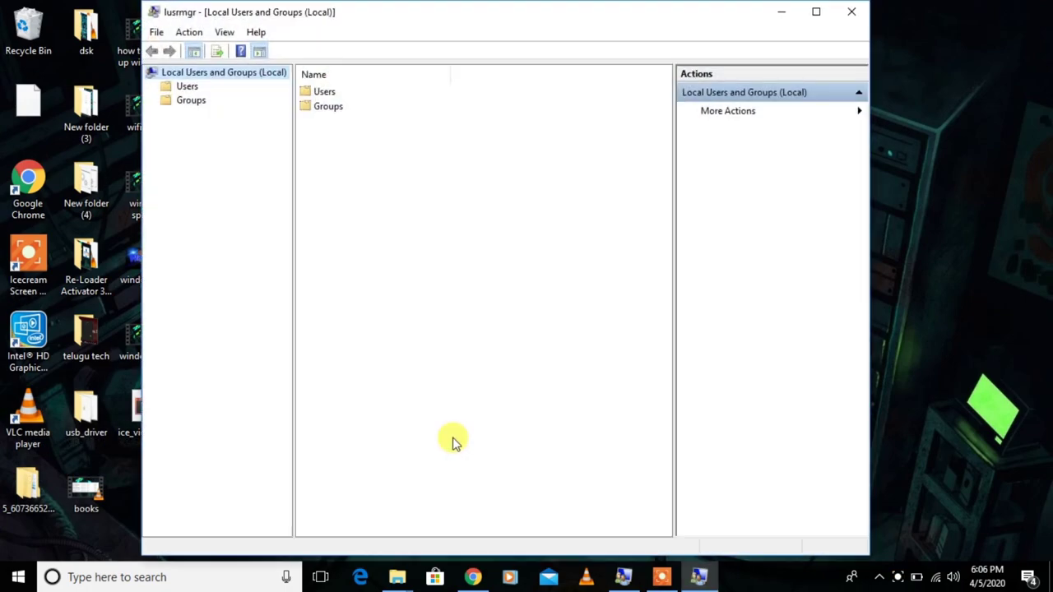
{"action": "left_click", "coordinate": [313, 95]}
{"action": "double_click", "coordinate": [312, 95]}
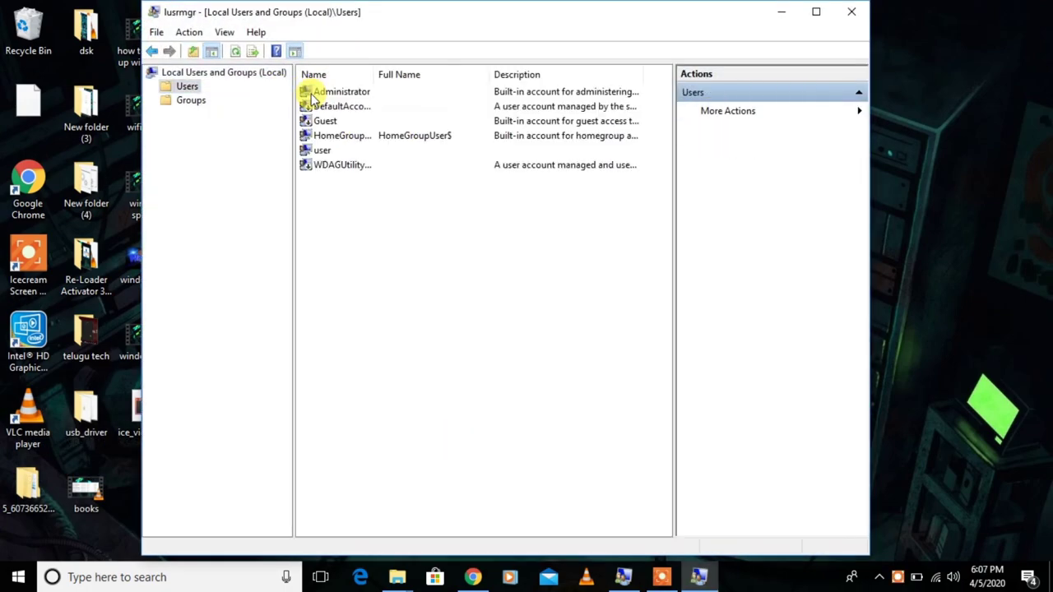
- View the Administrator and user account properties, cancelling each, then reselect Administrator
{"action": "double_click", "coordinate": [313, 93]}
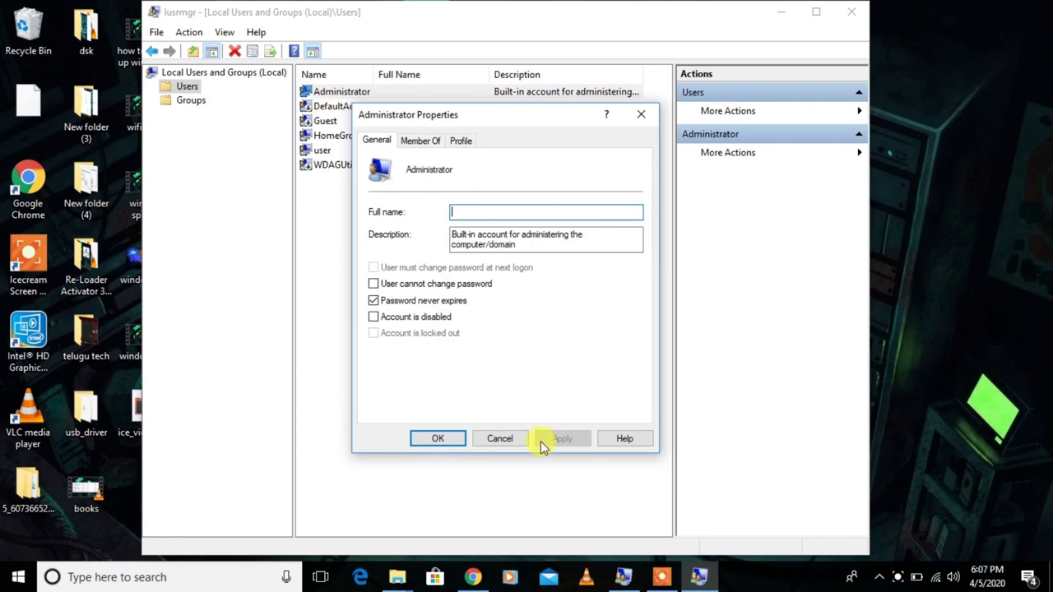
{"action": "left_click", "coordinate": [512, 440]}
{"action": "double_click", "coordinate": [371, 153]}
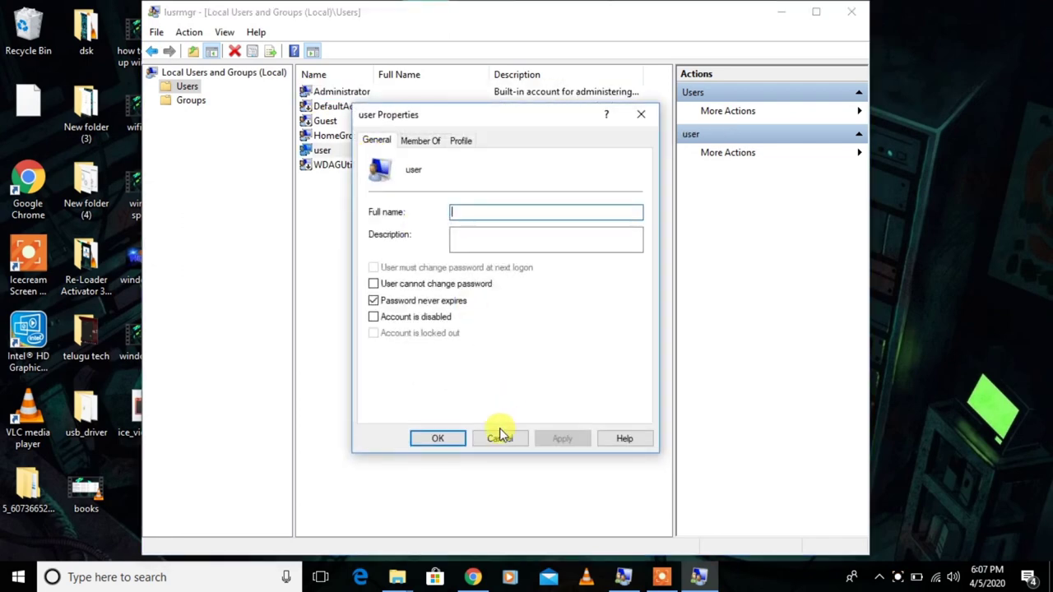
{"action": "left_click", "coordinate": [499, 438]}
{"action": "left_click", "coordinate": [348, 107]}
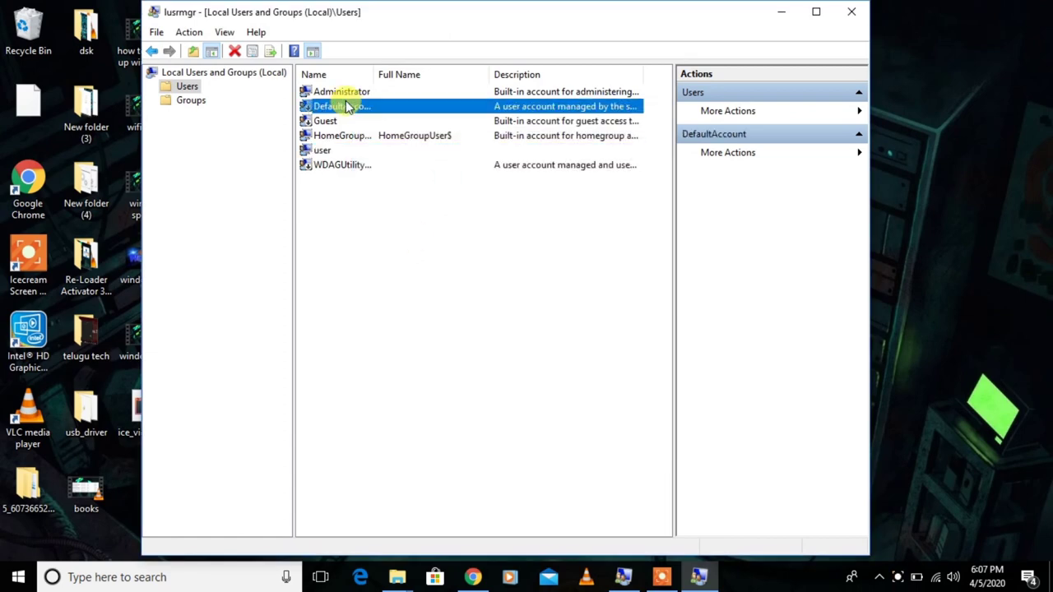
{"action": "left_click", "coordinate": [342, 93]}
- Use Set Password on Administrator, proceed past the warning, and enter and confirm a new password
{"action": "right_click", "coordinate": [342, 96]}
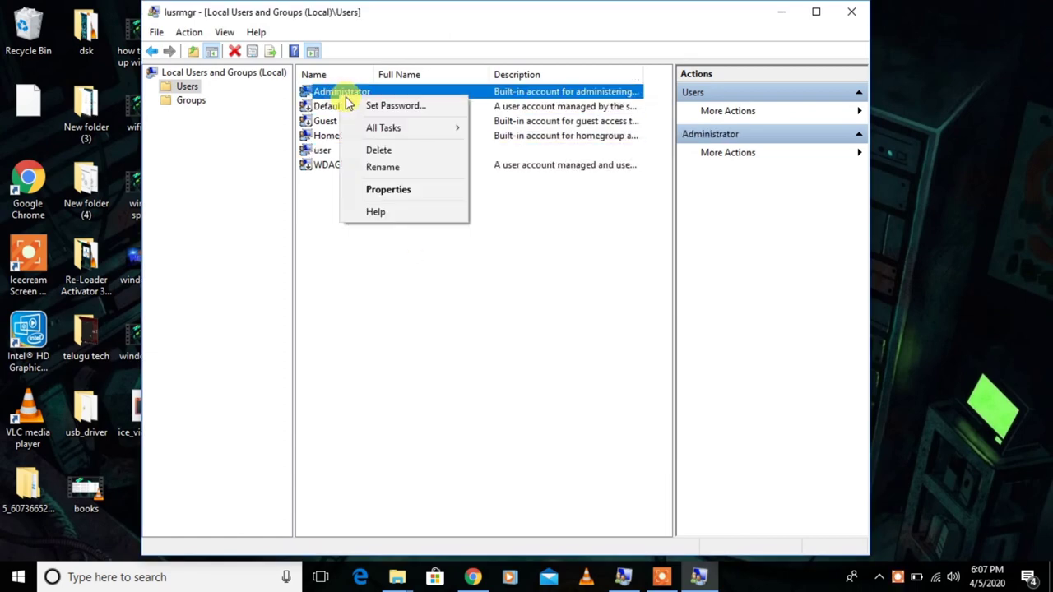
{"action": "left_click", "coordinate": [352, 106]}
{"action": "key", "text": "Return"}
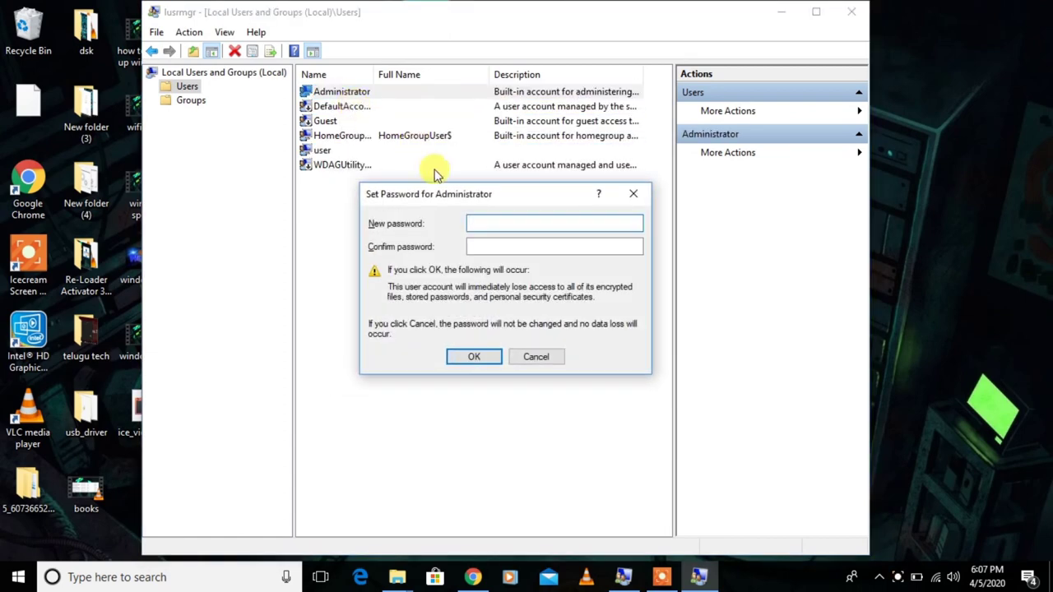
{"action": "type", "text": "123"}
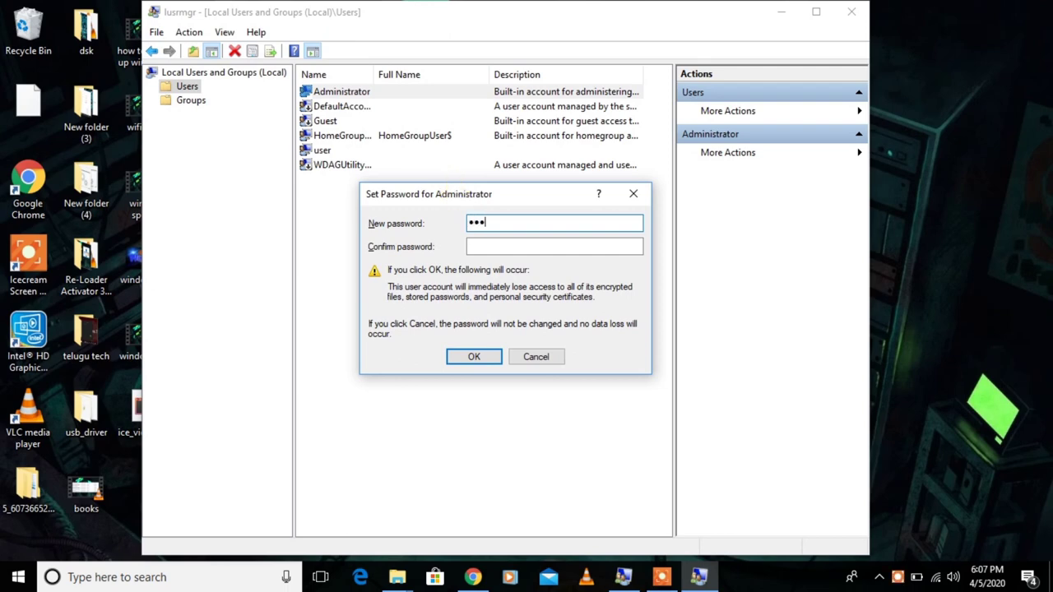
{"action": "key", "text": "Tab"}
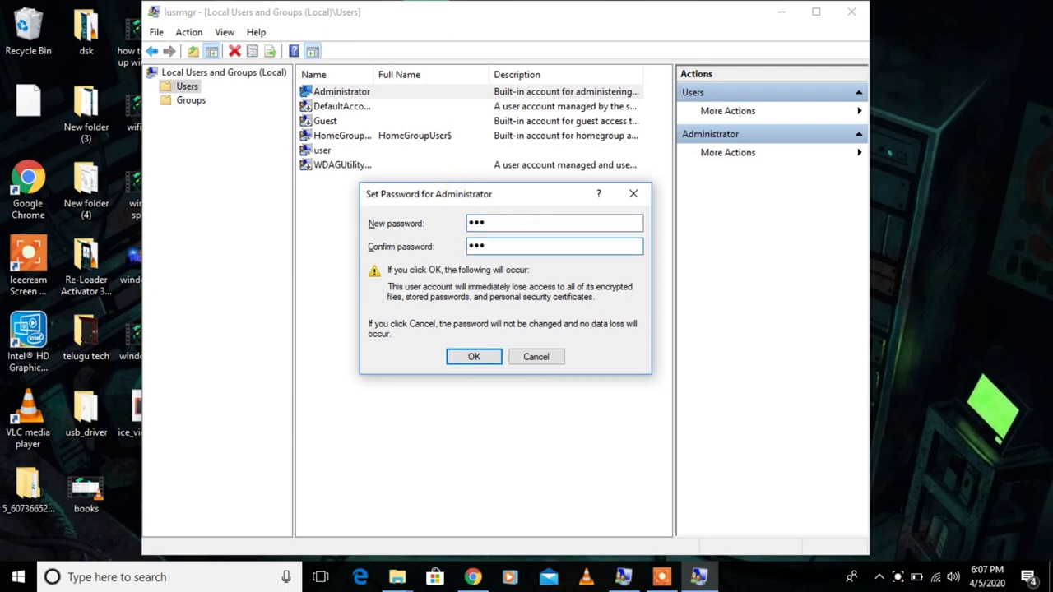
{"action": "key", "text": "Return"}
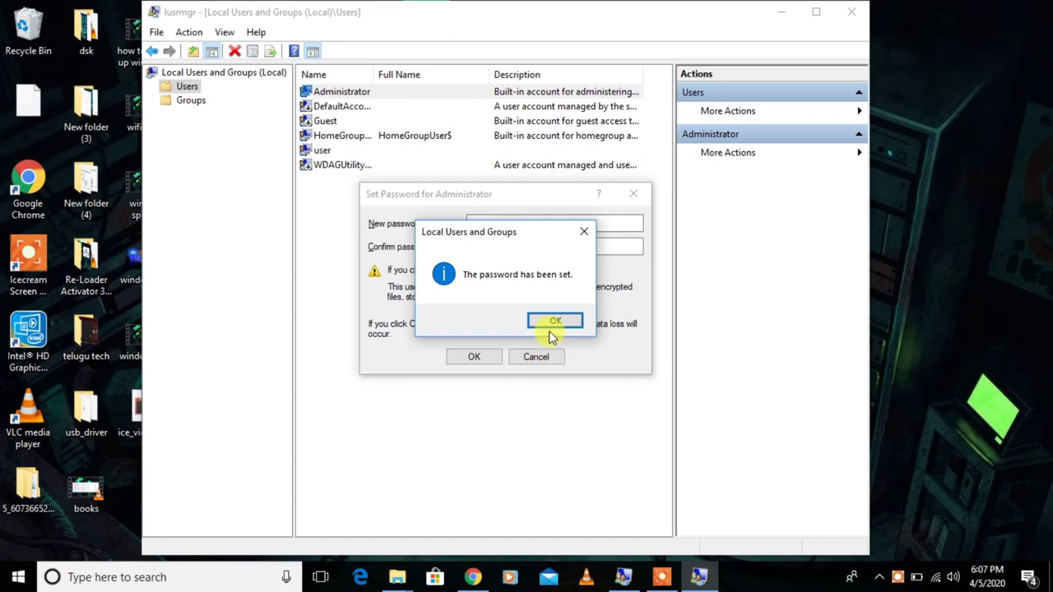
{"action": "left_click", "coordinate": [552, 323]}
{"action": "left_click", "coordinate": [493, 296]}
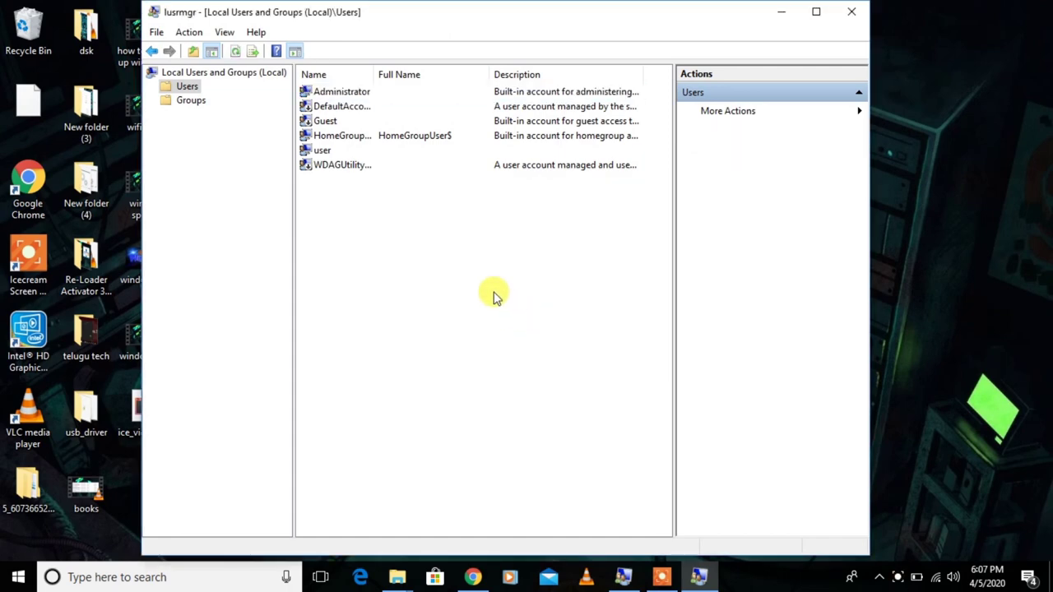
- Create local user 'user1' with a password, requiring a password change at next logon
{"action": "right_click", "coordinate": [491, 311]}
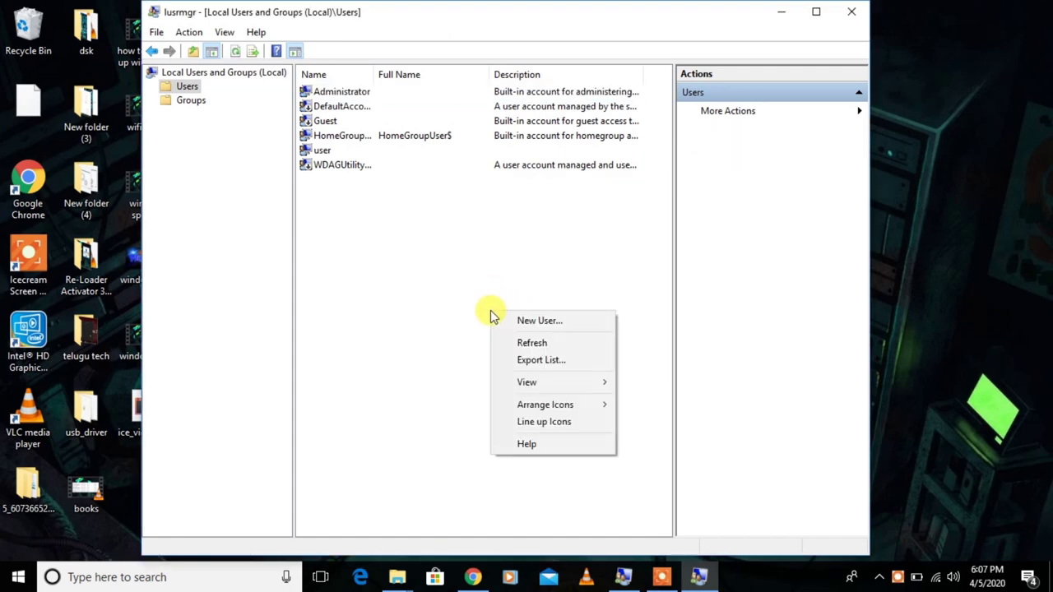
{"action": "left_click", "coordinate": [514, 321]}
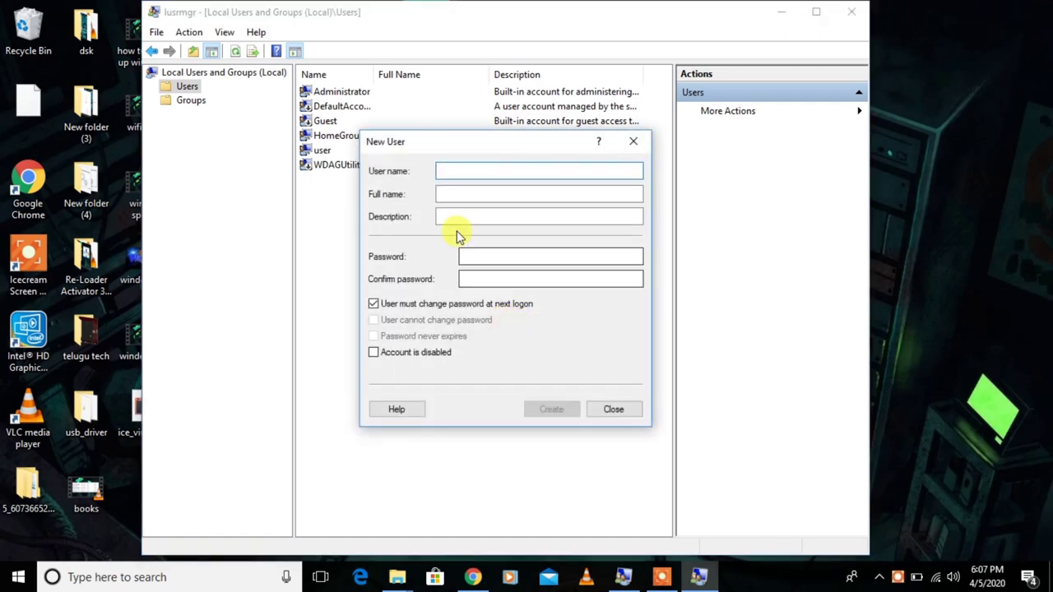
{"action": "type", "text": "user"}
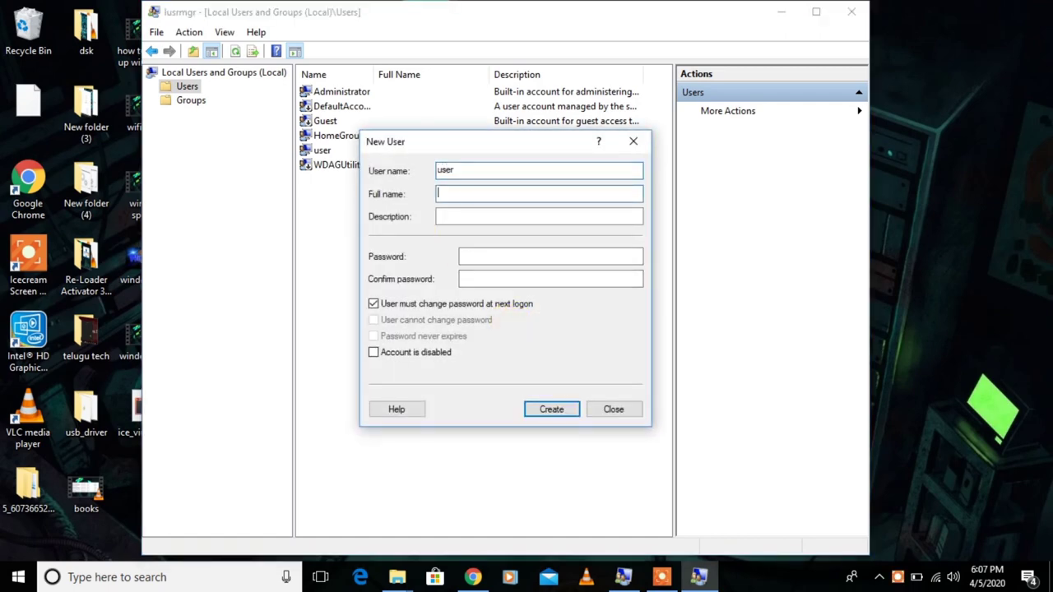
{"action": "key", "text": "Tab"}
{"action": "double_click", "coordinate": [458, 170]}
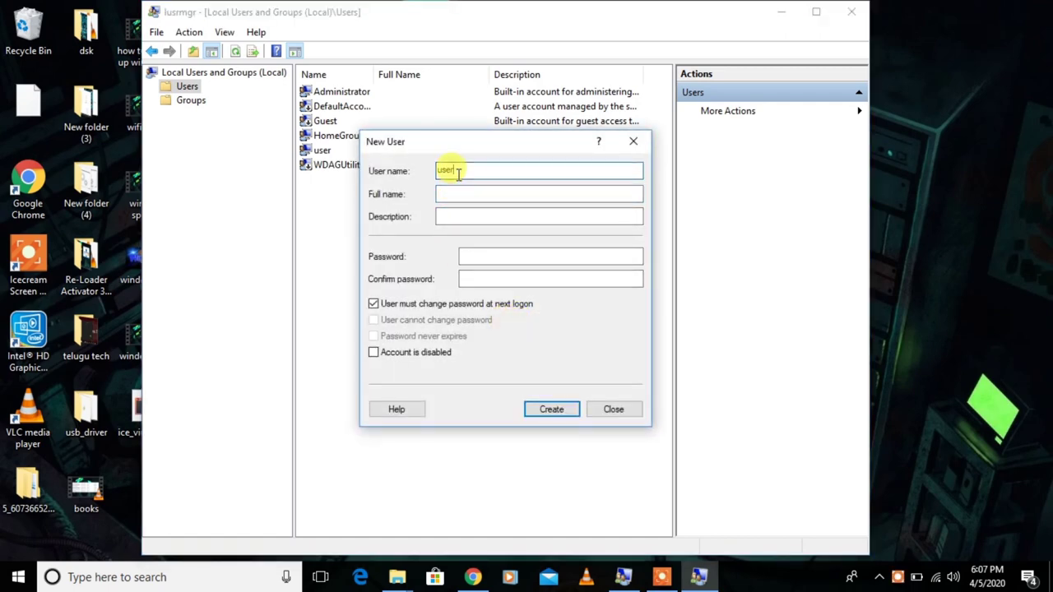
{"action": "type", "text": "user1"}
{"action": "key", "text": "Tab"}
{"action": "key", "text": "Tab"}
{"action": "key", "text": "Tab"}
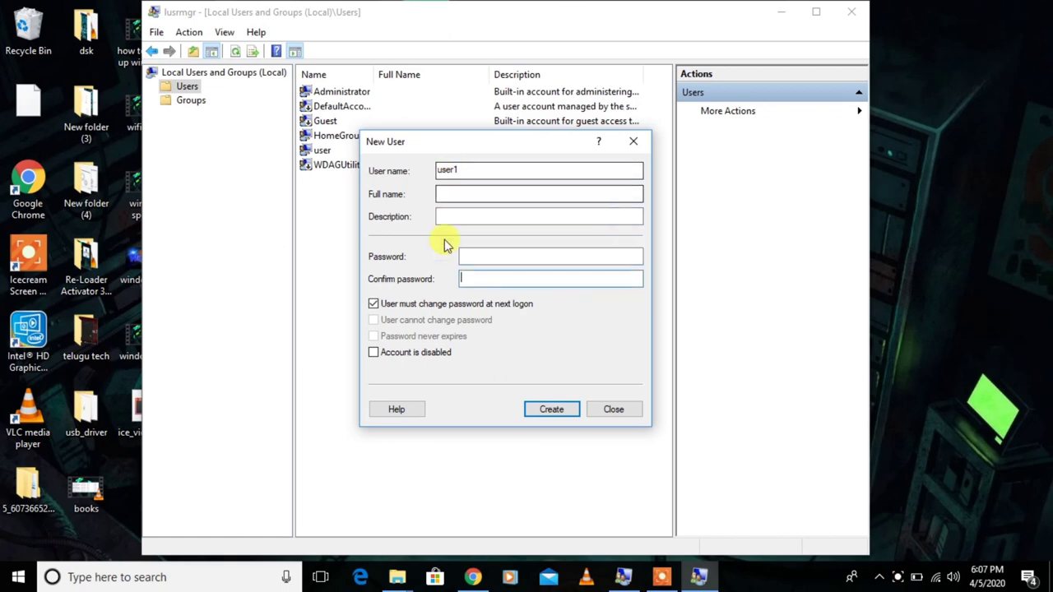
{"action": "left_click", "coordinate": [454, 305]}
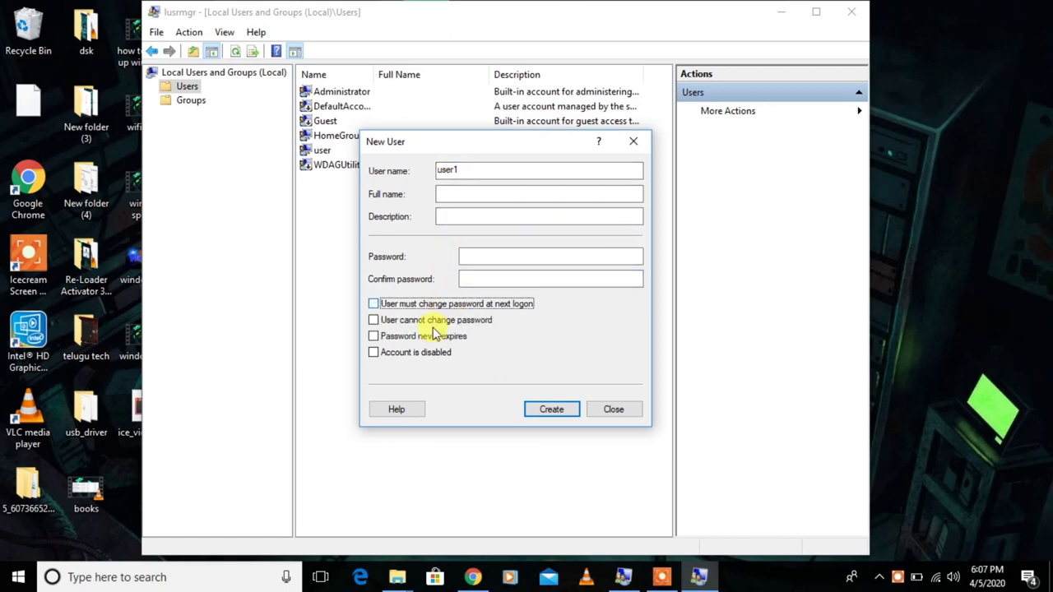
{"action": "left_click", "coordinate": [475, 253]}
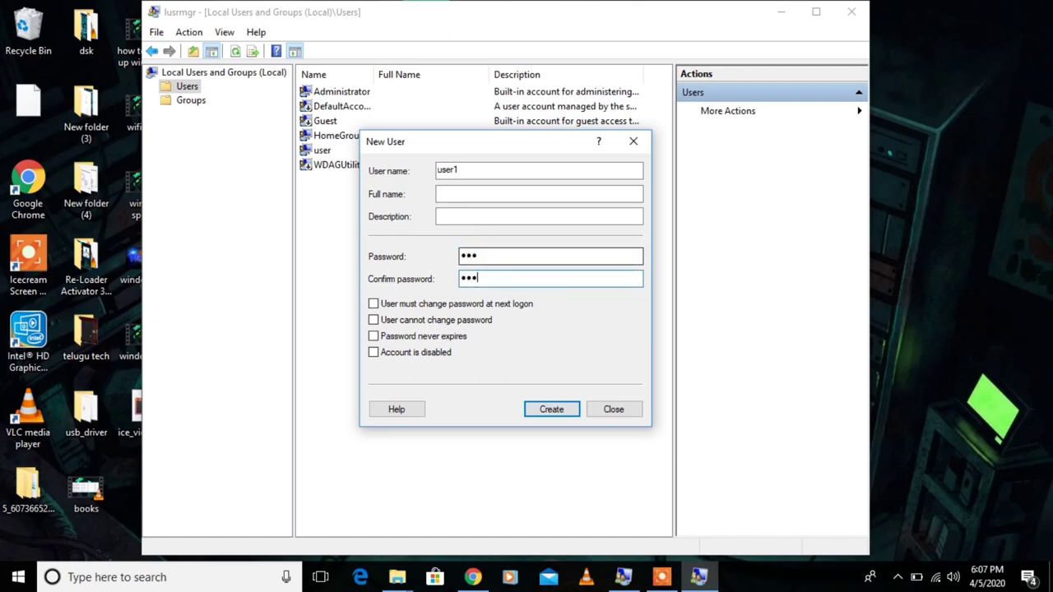
{"action": "key", "text": "Tab"}
{"action": "key", "text": "Tab"}
{"action": "key", "text": "Tab"}
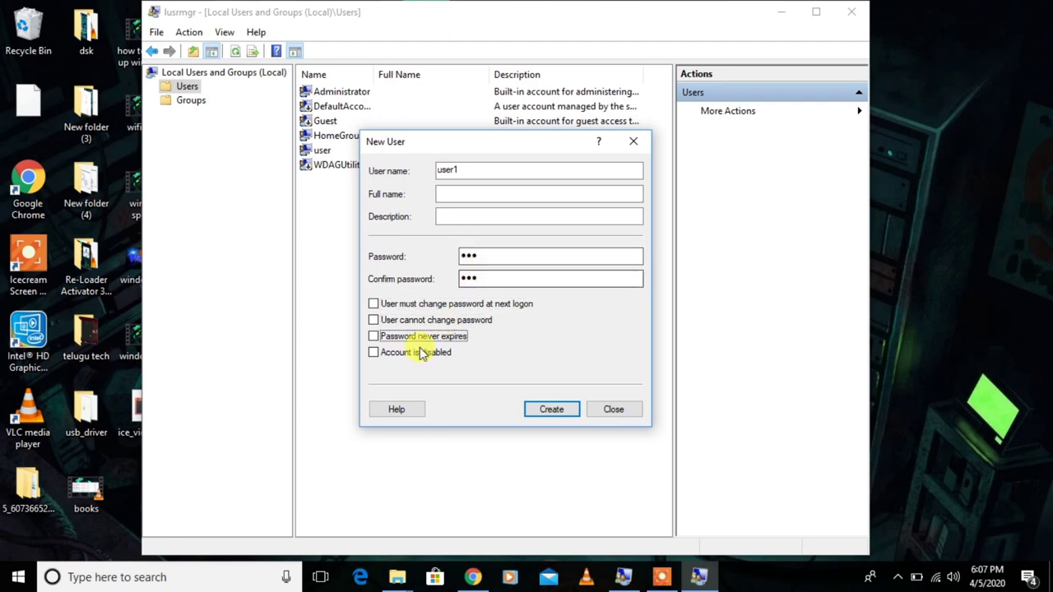
{"action": "left_click", "coordinate": [424, 305]}
{"action": "left_click", "coordinate": [549, 412]}
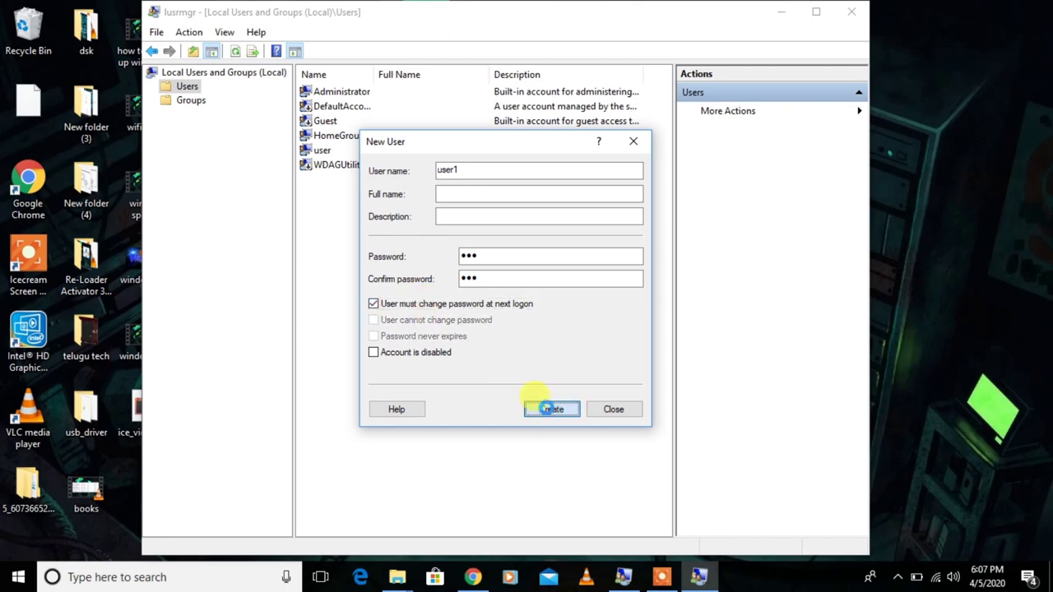
- Review user1's properties without changes, then close Local Users and Groups
{"action": "left_click", "coordinate": [613, 409]}
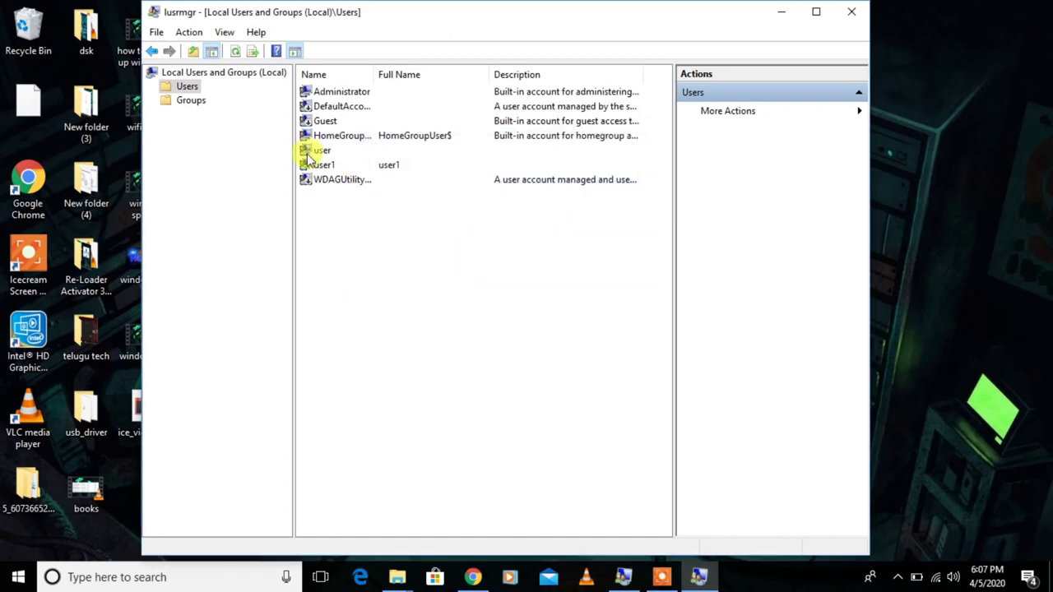
{"action": "double_click", "coordinate": [306, 164]}
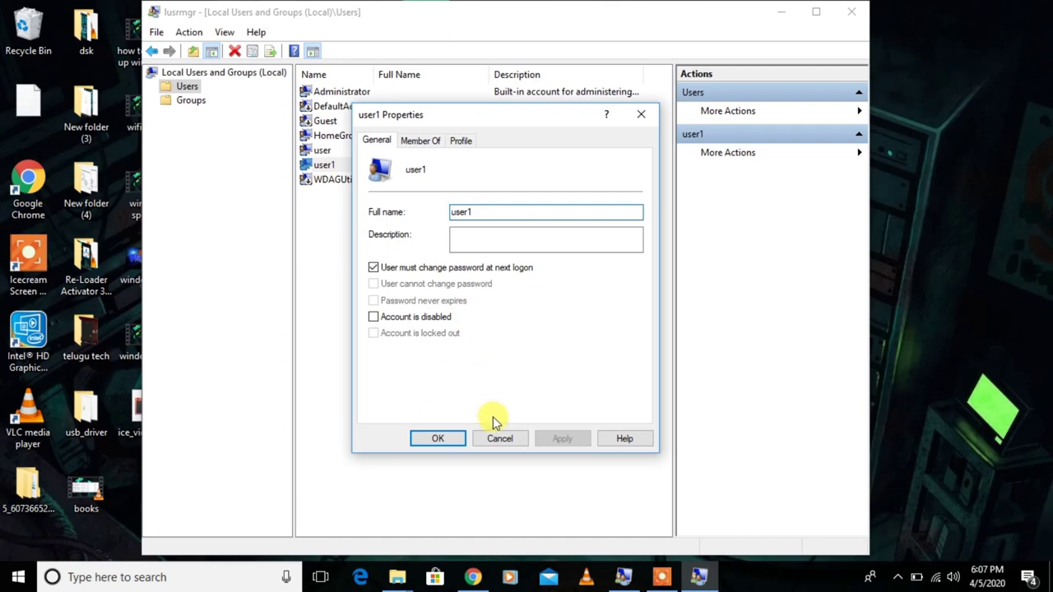
{"action": "left_click", "coordinate": [499, 438]}
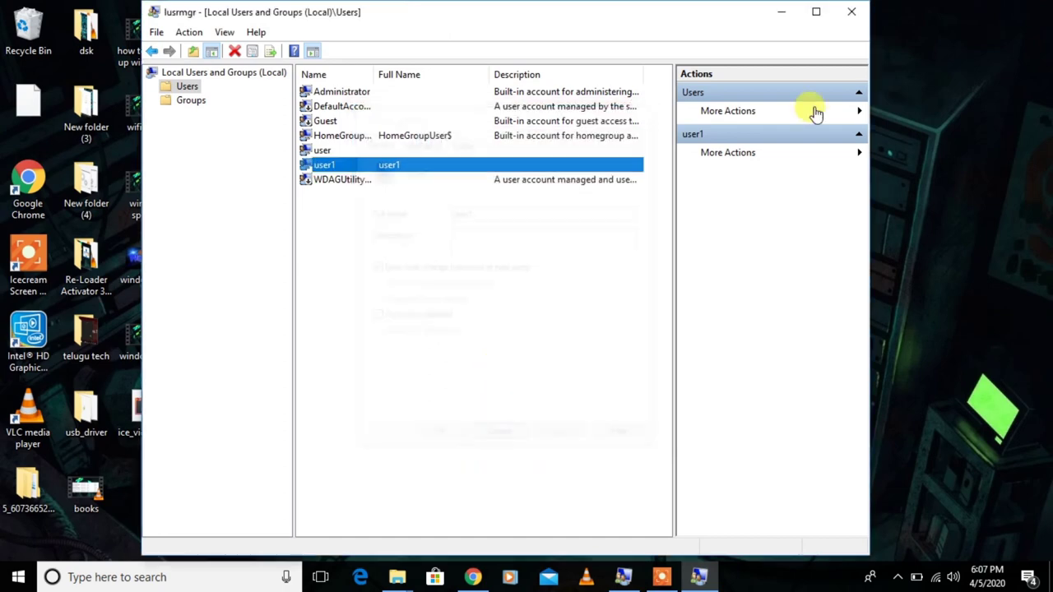
{"action": "left_click", "coordinate": [855, 13]}
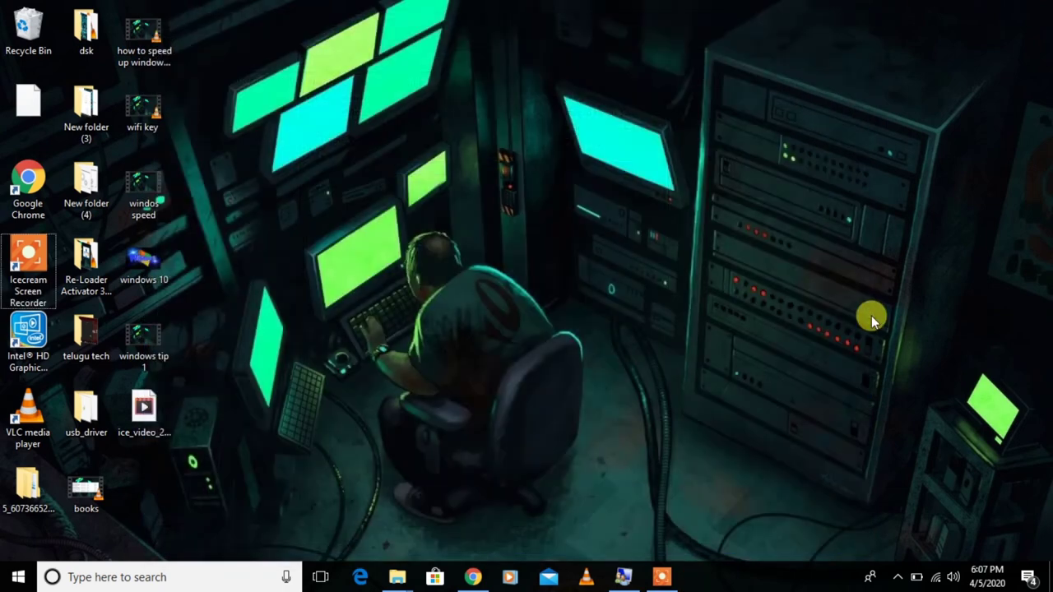
- Through Control Panel's User Accounts, view Change your account type and back out, leaving Administrator
{"action": "key", "text": "super+r"}
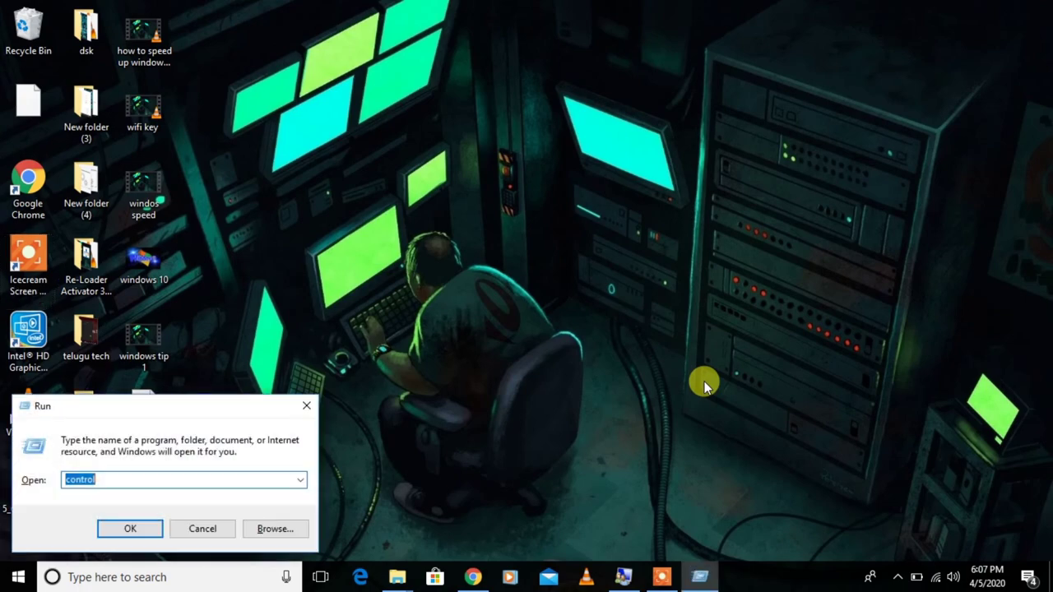
{"action": "type", "text": "control"}
{"action": "key", "text": "Return"}
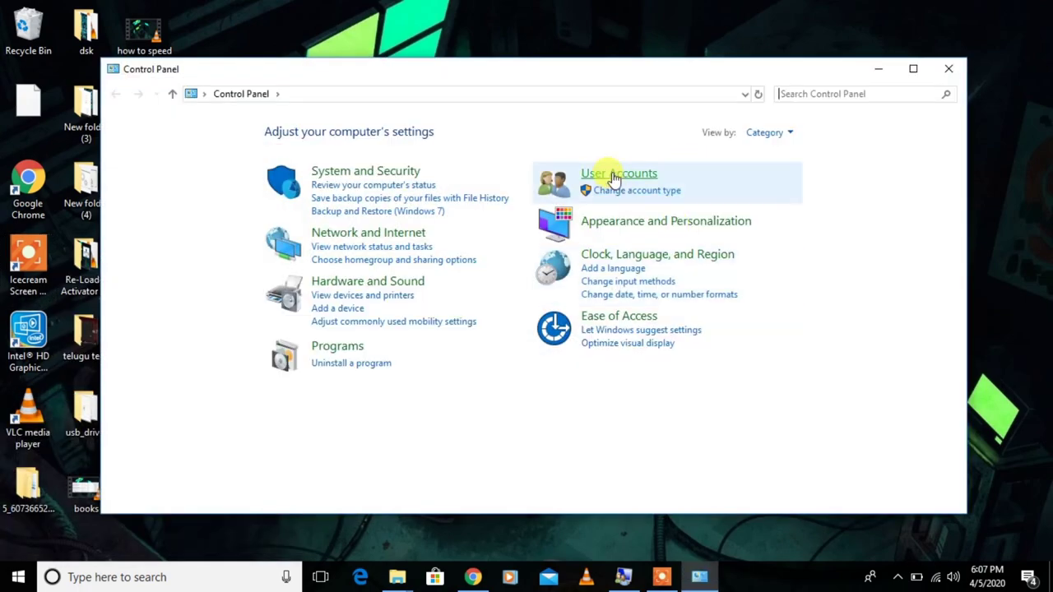
{"action": "left_click", "coordinate": [613, 174]}
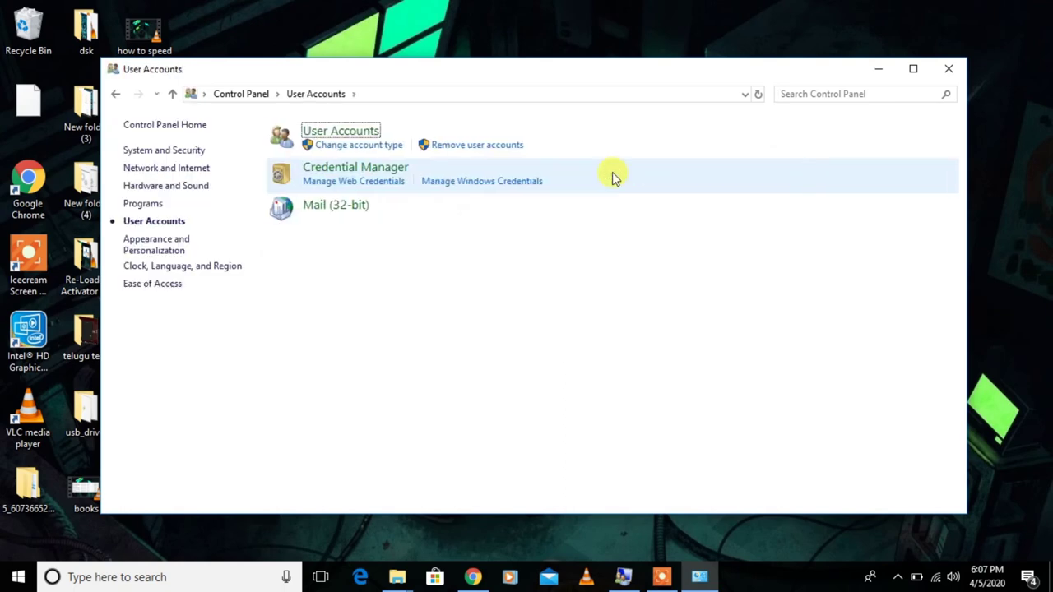
{"action": "left_click", "coordinate": [338, 132]}
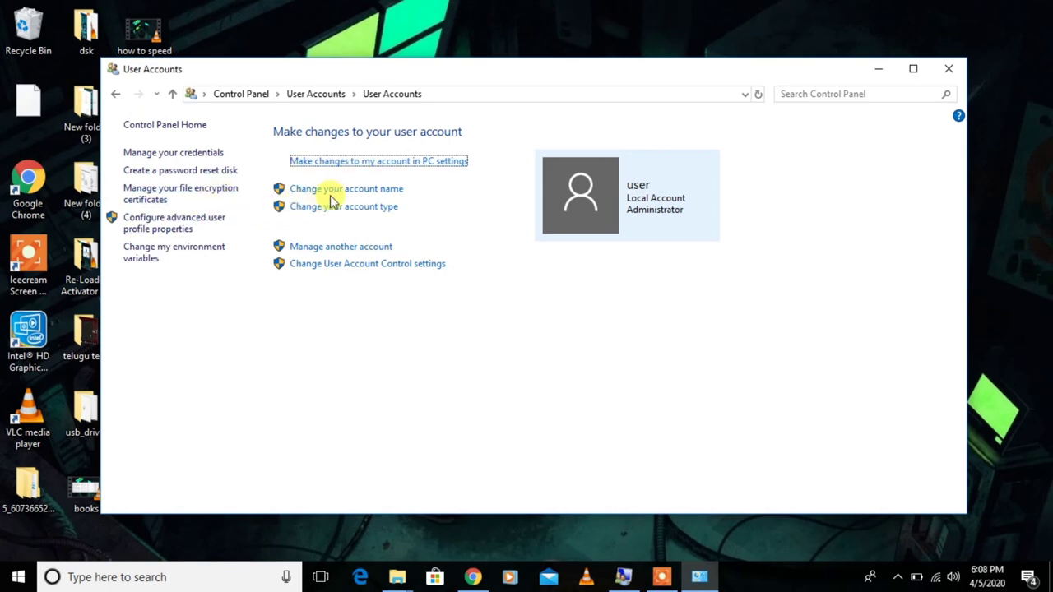
{"action": "left_click", "coordinate": [354, 207]}
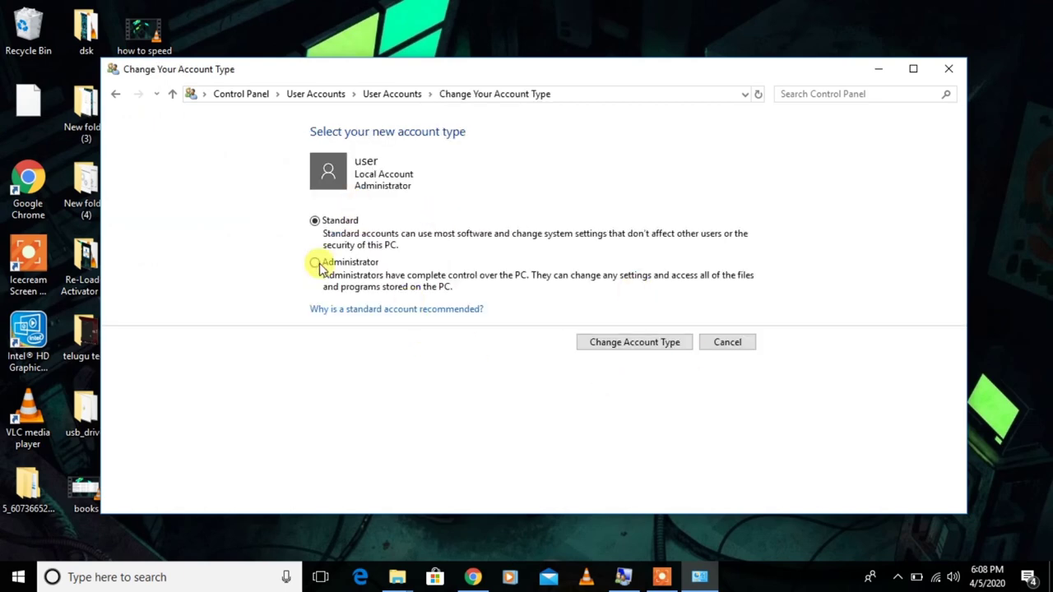
{"action": "left_click", "coordinate": [114, 96]}
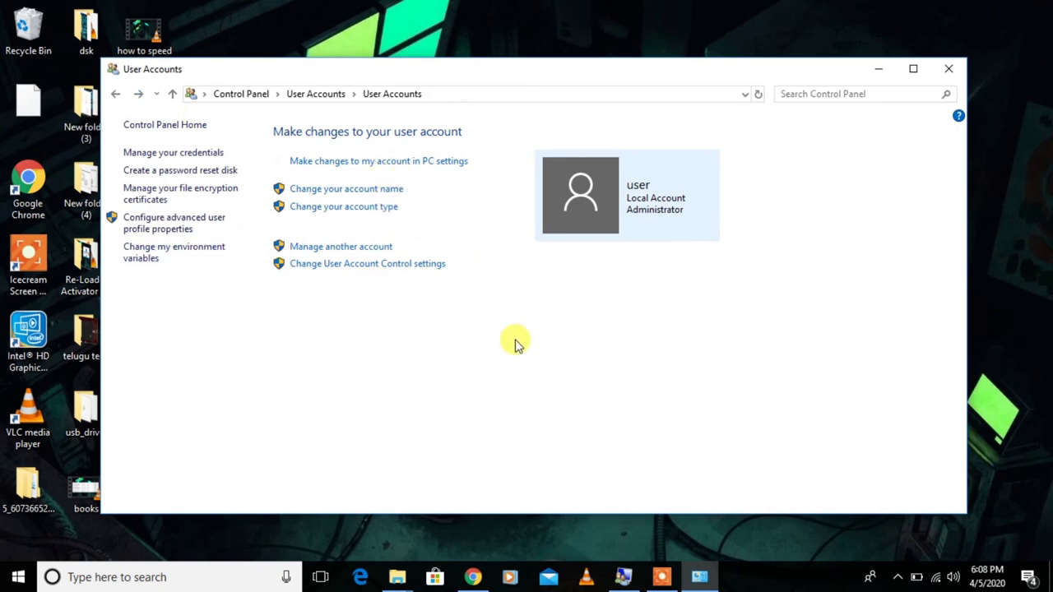
{"action": "key", "text": "super+r"}
{"action": "type", "text": "ne"}
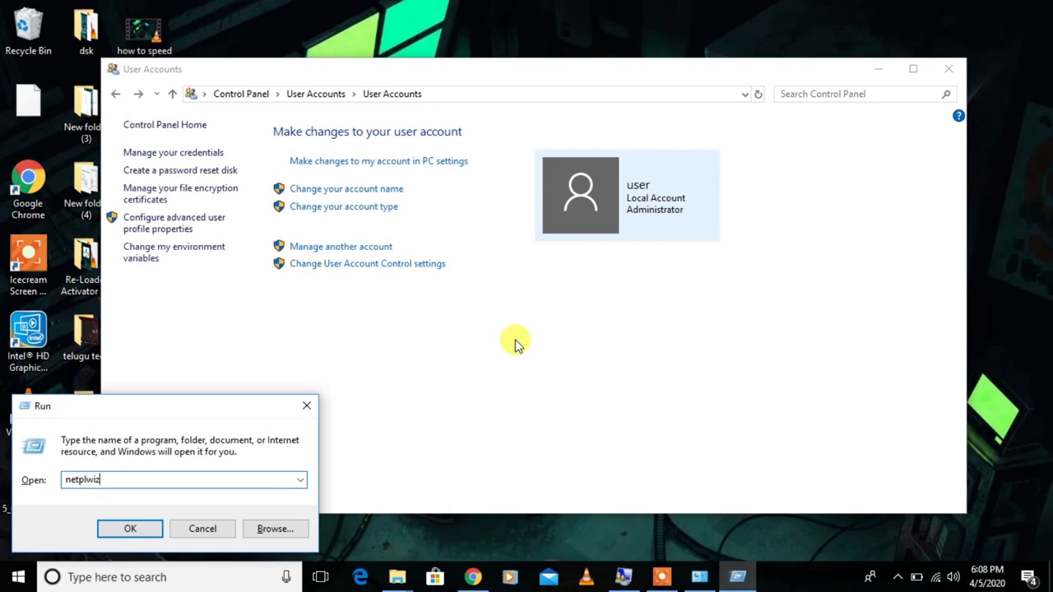
- Run netplwiz, launch Advanced user management, then close lusrmgr, netplwiz and Control Panel
{"action": "key", "text": "Return"}
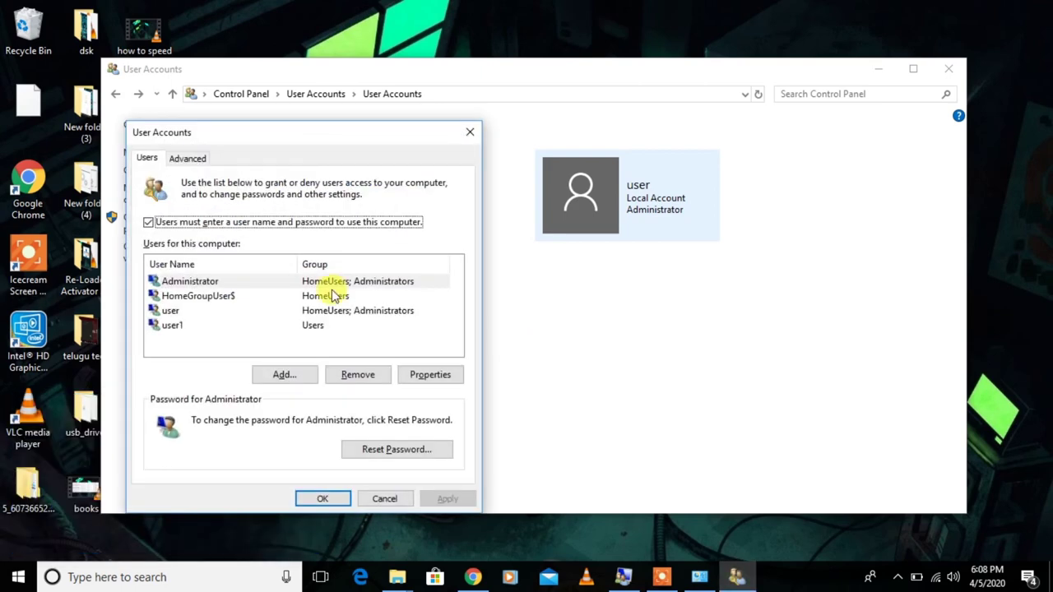
{"action": "left_click", "coordinate": [187, 158]}
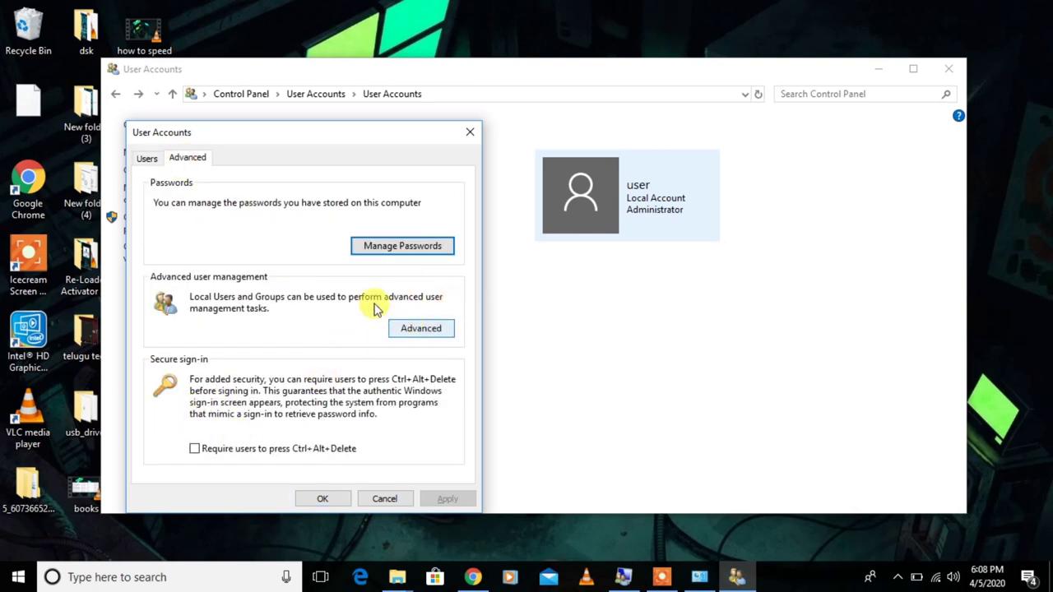
{"action": "left_click", "coordinate": [410, 328]}
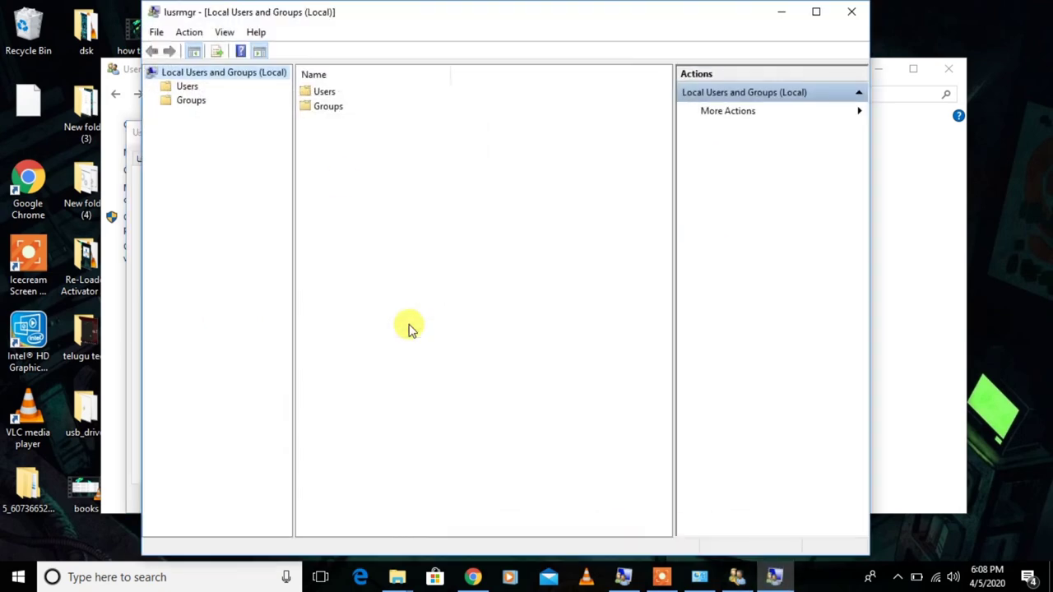
{"action": "left_click", "coordinate": [849, 12]}
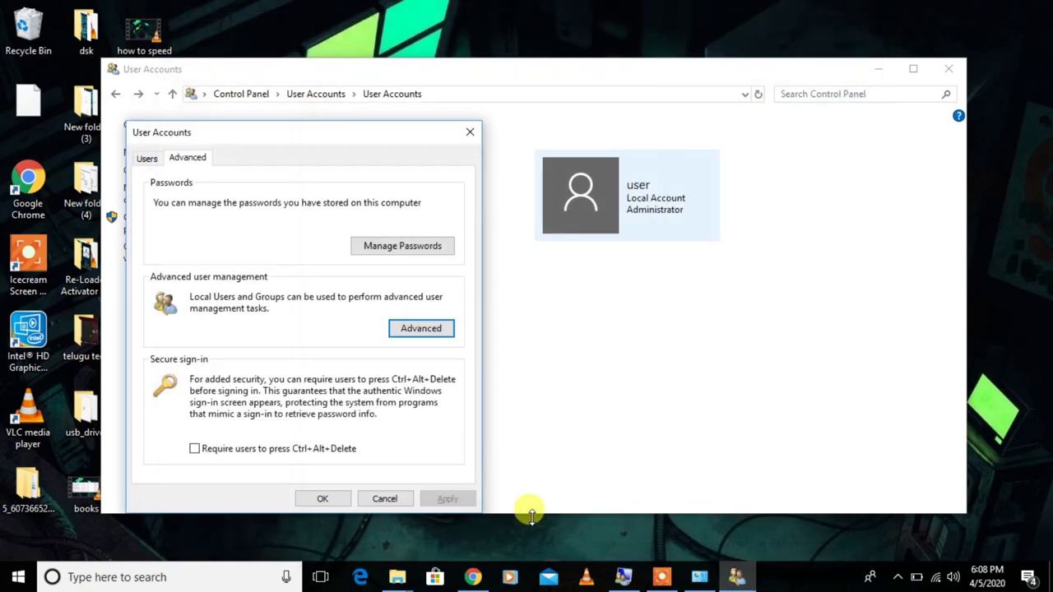
{"action": "left_click", "coordinate": [470, 131]}
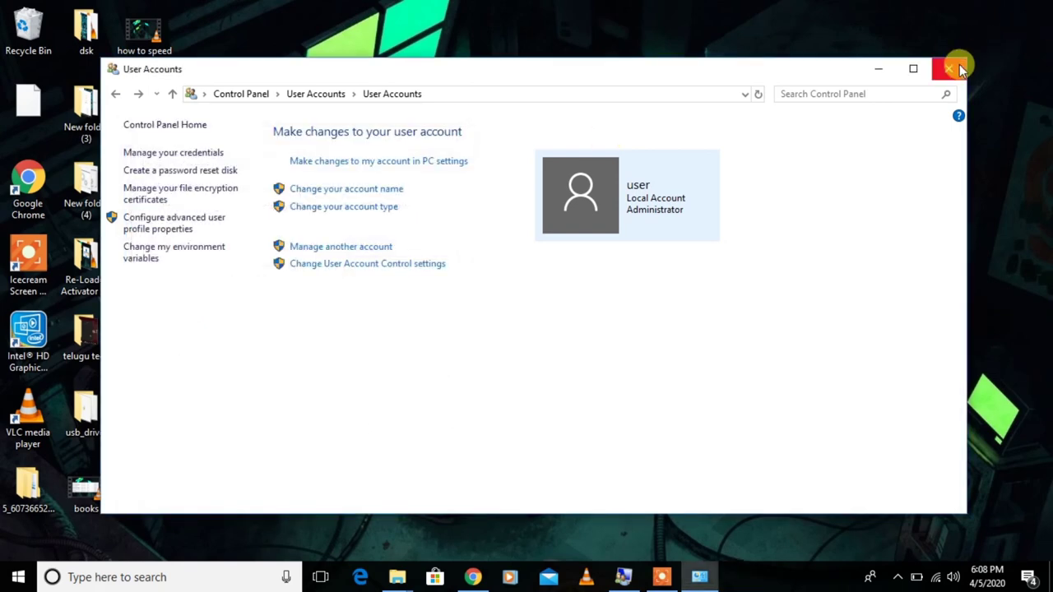
{"action": "left_click", "coordinate": [948, 68]}
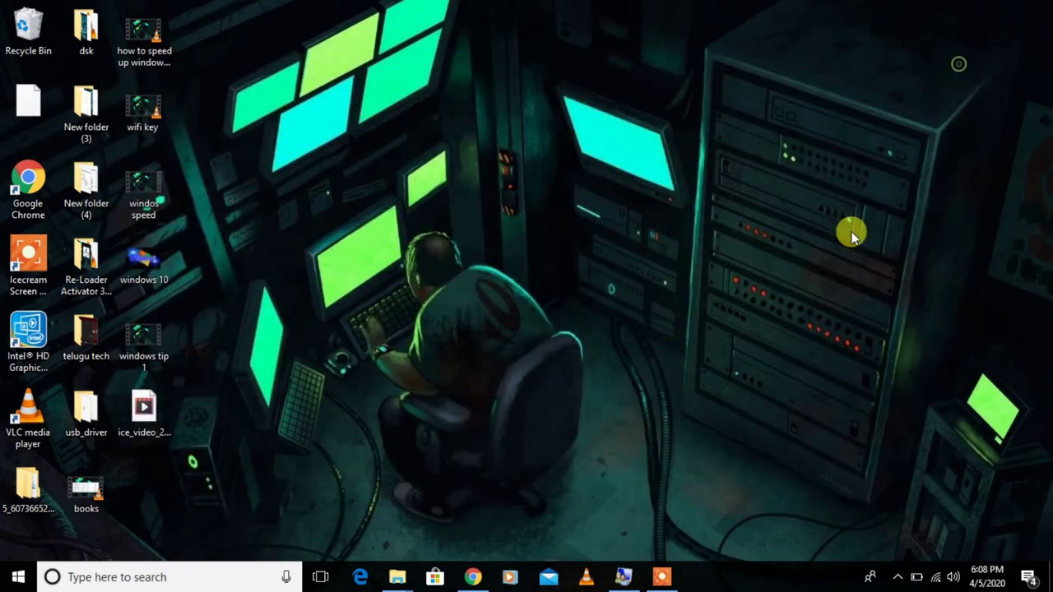
- Open Chrome incognito and search Google for 'gogole'
{"action": "left_click", "coordinate": [473, 577]}
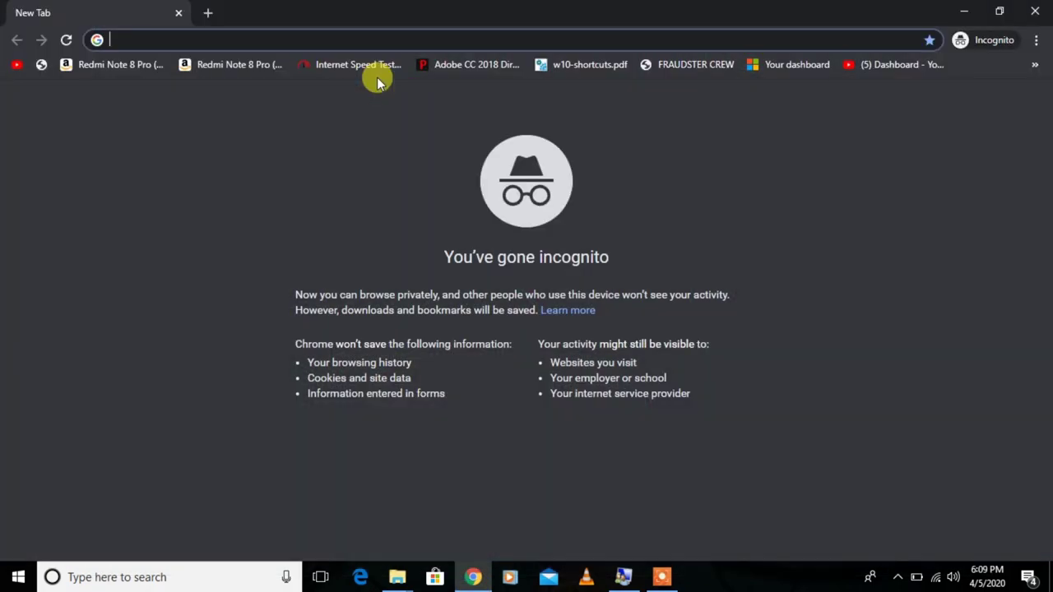
{"action": "type", "text": "gogole"}
{"action": "key", "text": "Return"}
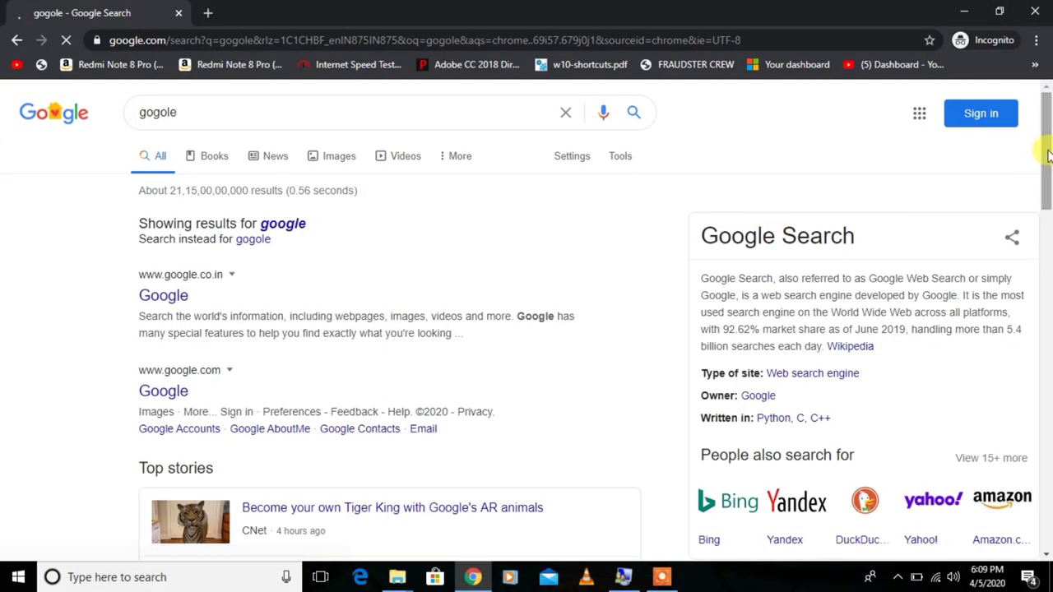
{"action": "scroll", "coordinate": [1043, 153], "scroll_direction": "down", "scroll_amount": 2}
{"action": "left_click", "coordinate": [956, 10]}
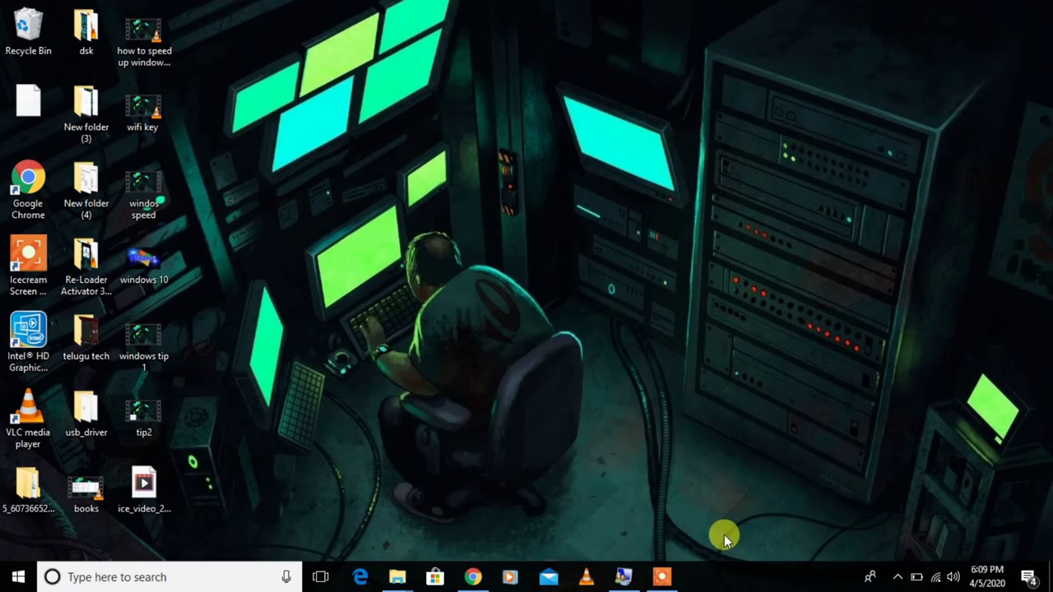
- Restore Chrome and search 'gogole' again in a new incognito tab
{"action": "left_click", "coordinate": [434, 576]}
{"action": "left_click", "coordinate": [469, 579]}
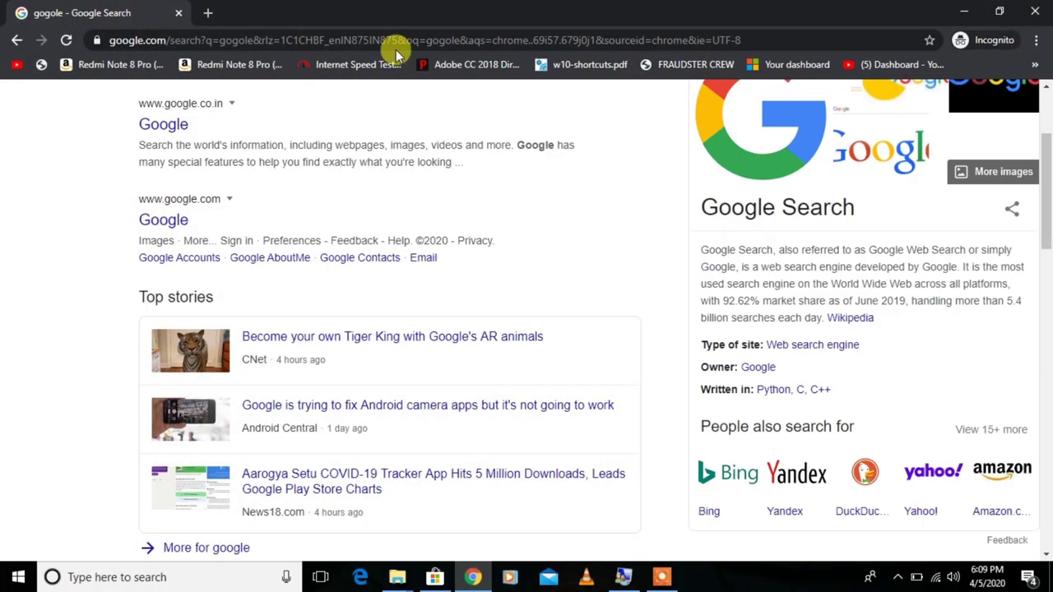
{"action": "left_click", "coordinate": [209, 14]}
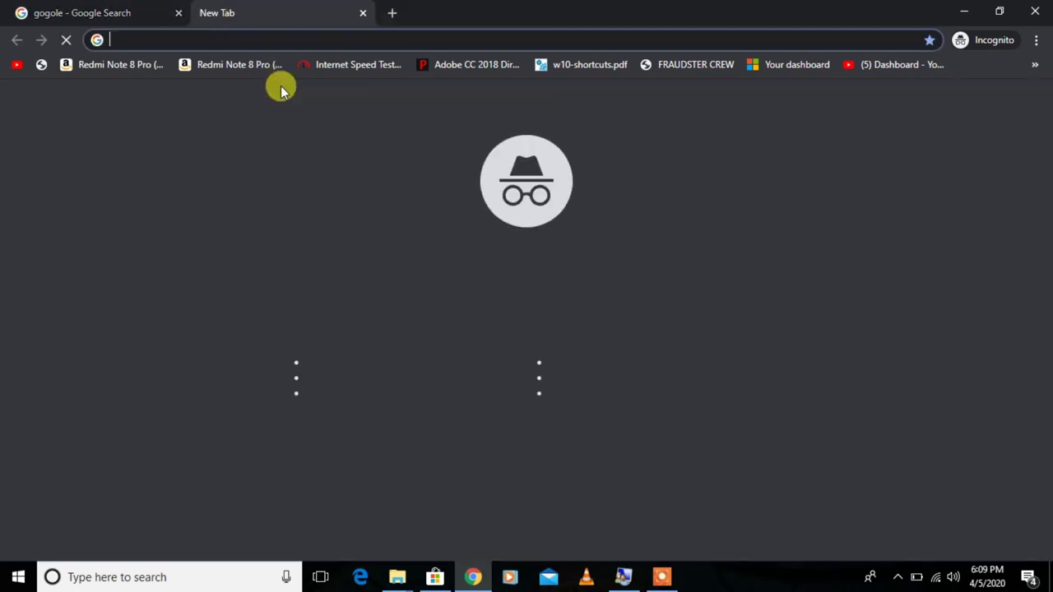
{"action": "type", "text": "gogole"}
{"action": "left_click", "coordinate": [280, 86]}
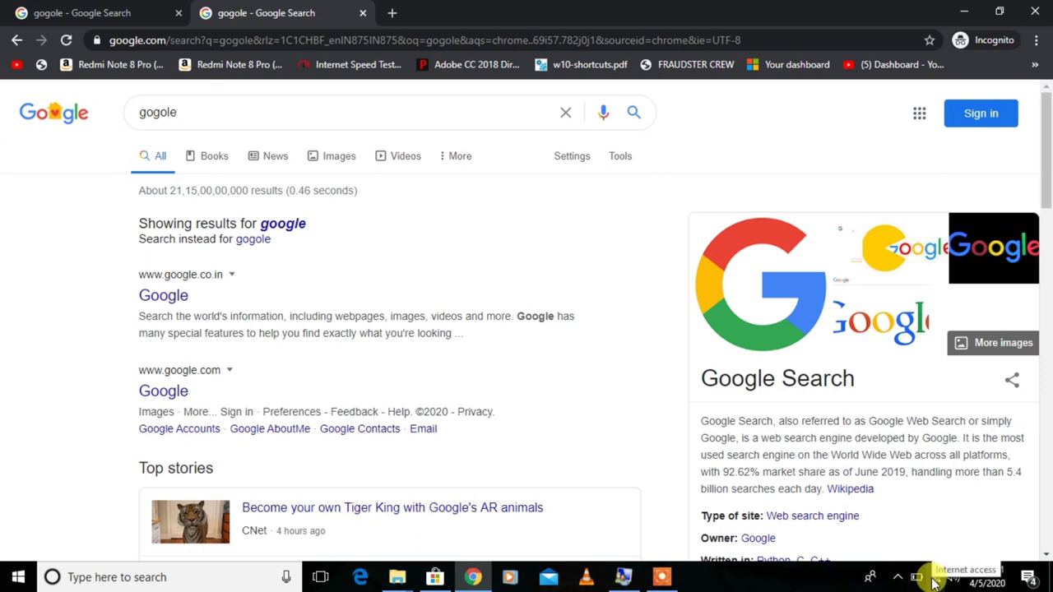
- Disconnect the Wi-Fi, then search 'gogole' in a new tab to get the No internet page
{"action": "left_click", "coordinate": [934, 582]}
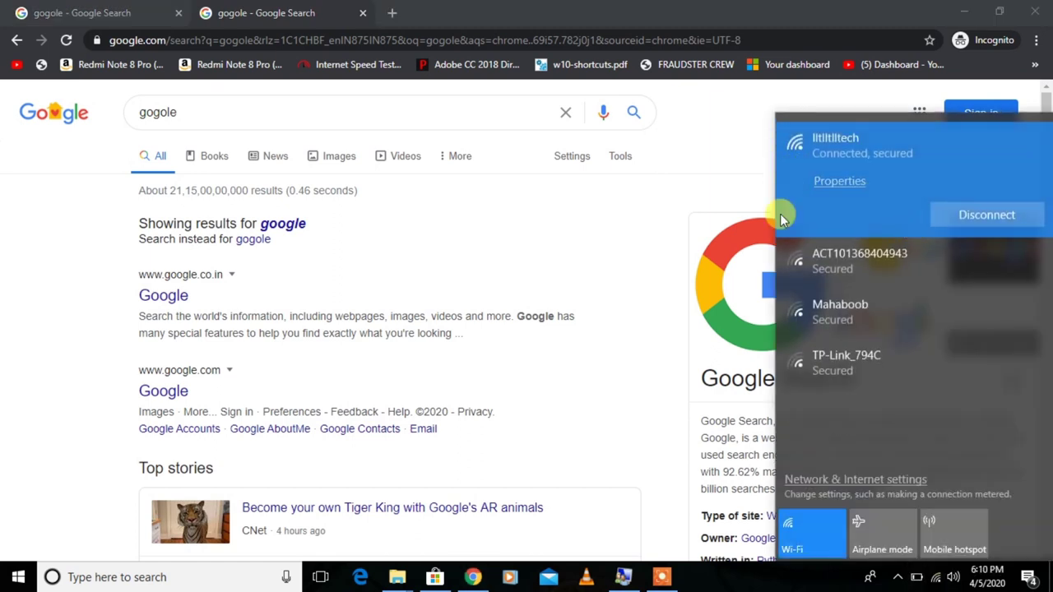
{"action": "left_click", "coordinate": [621, 255]}
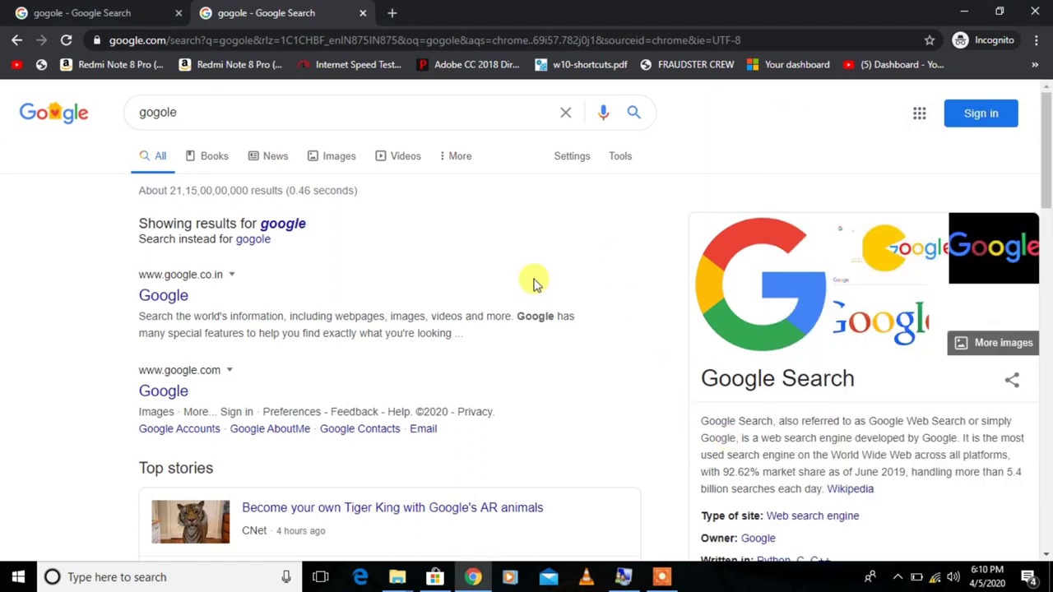
{"action": "left_click", "coordinate": [391, 14]}
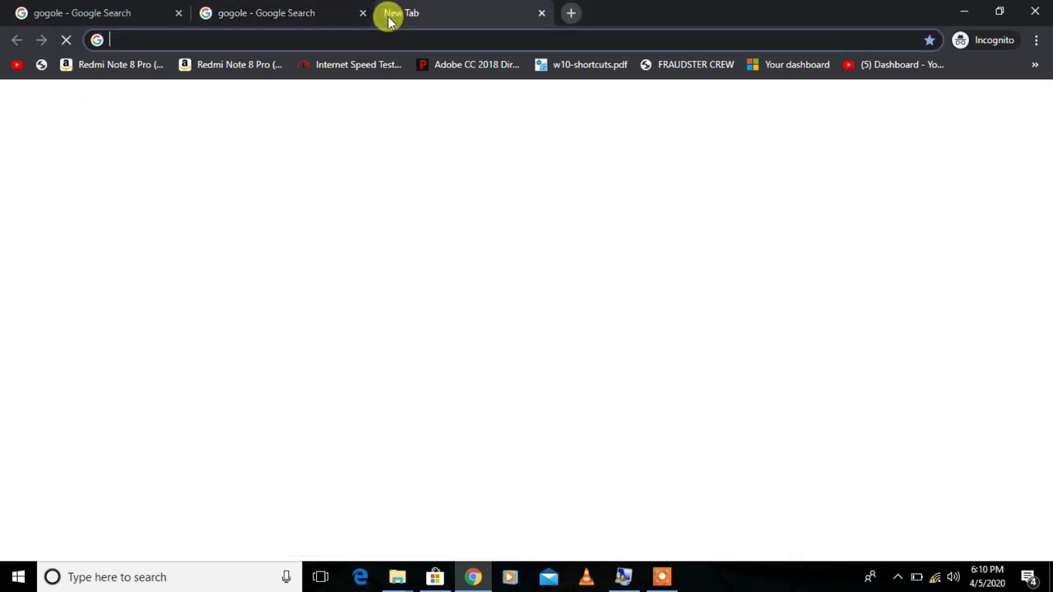
{"action": "type", "text": "gogole"}
{"action": "key", "text": "Return"}
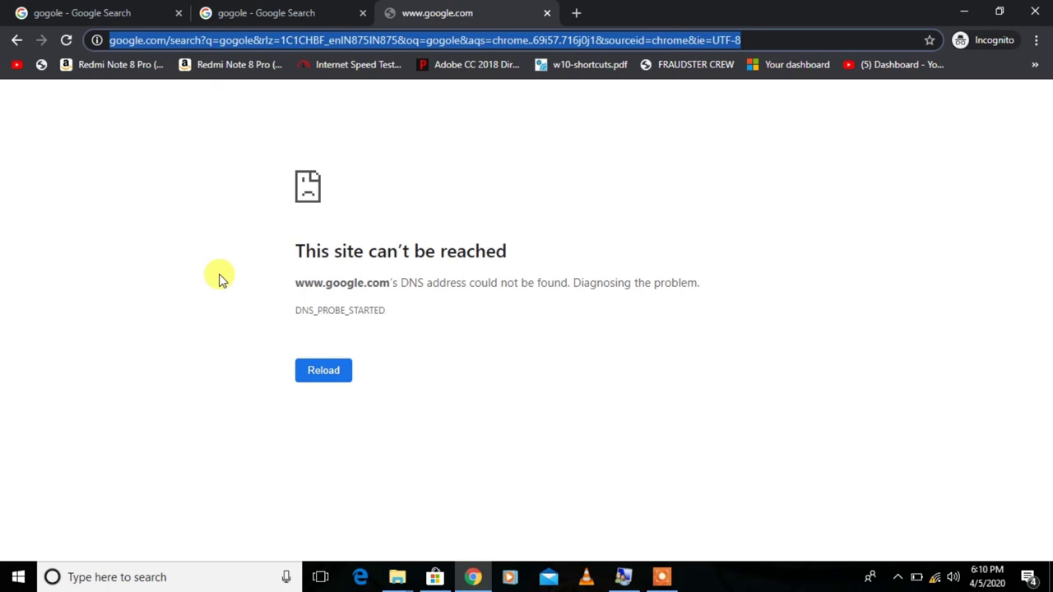
{"action": "left_click_drag", "start_coordinate": [323, 282], "coordinate": [219, 277]}
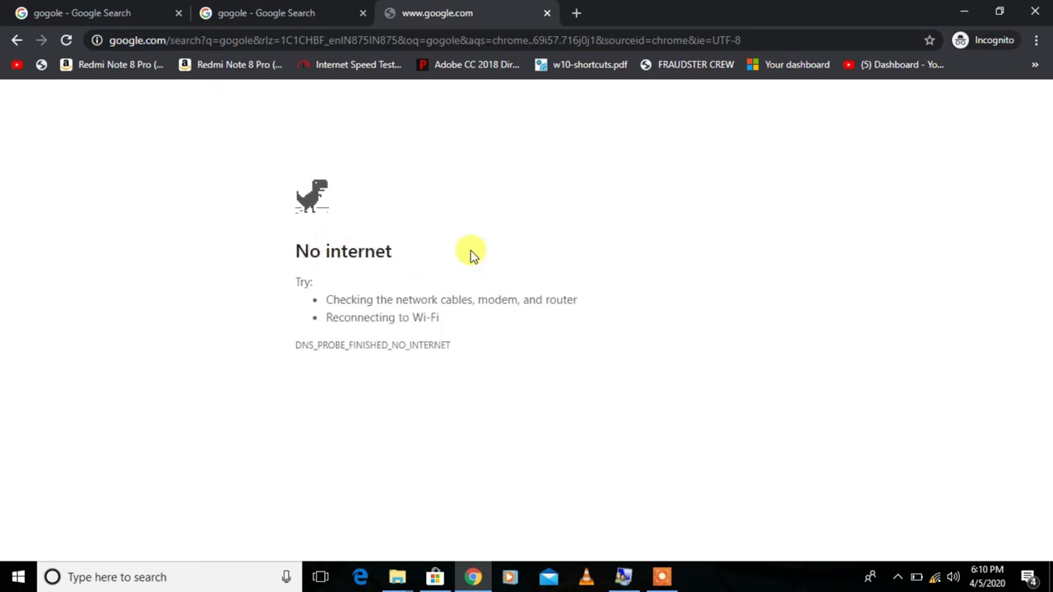
- Open Command Prompt with cmd and run 'ping 8.8.8.8', getting destination net unreachable replies
{"action": "key", "text": "super+r"}
{"action": "type", "text": "cmd"}
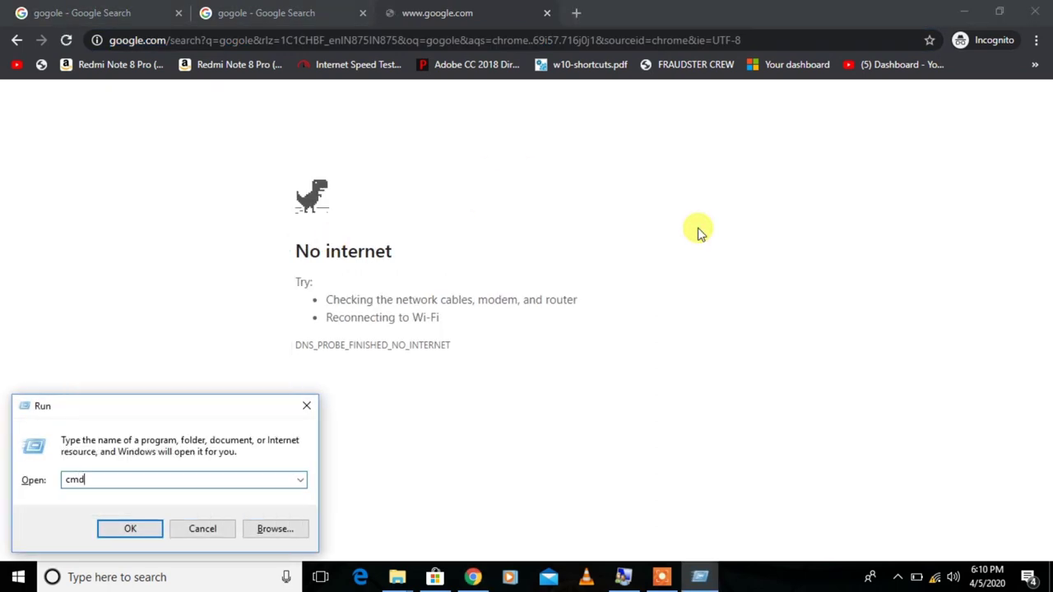
{"action": "key", "text": "Return"}
{"action": "type", "text": "ping 8.8."}
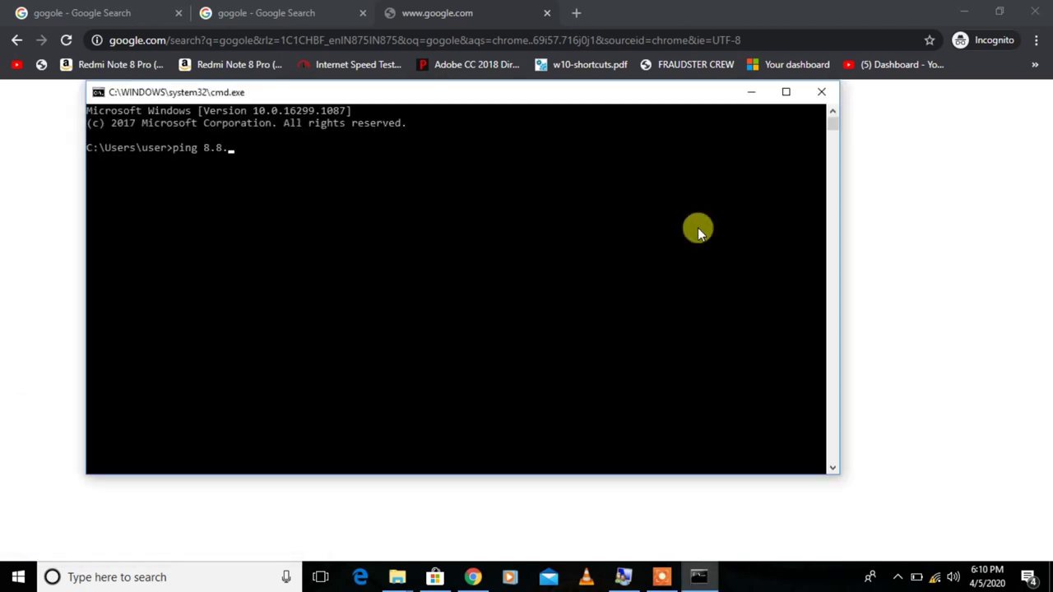
{"action": "type", "text": "8.8"}
{"action": "key", "text": "Return"}
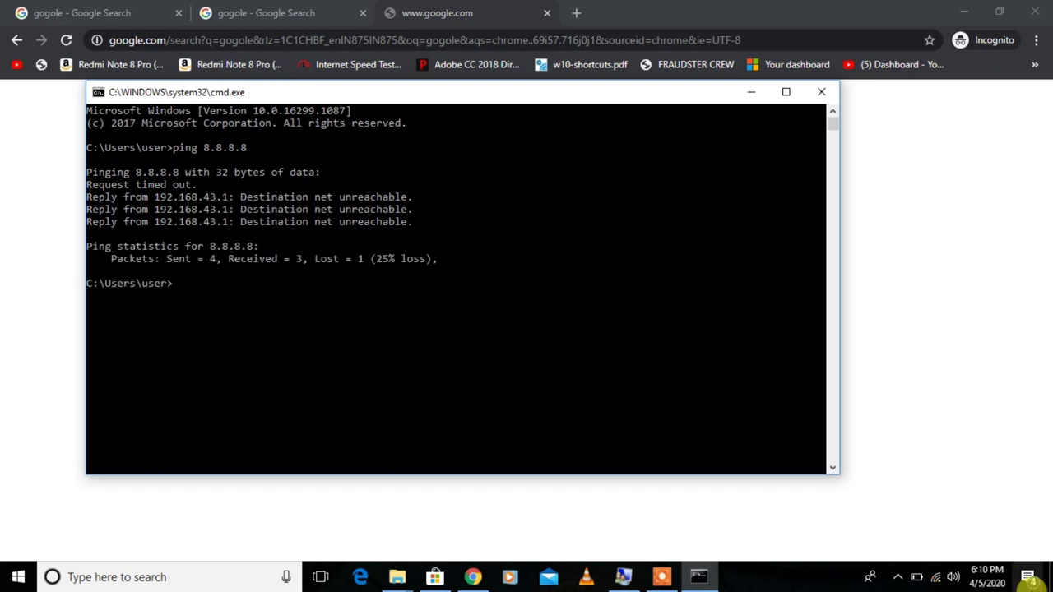
{"action": "left_click", "coordinate": [207, 346]}
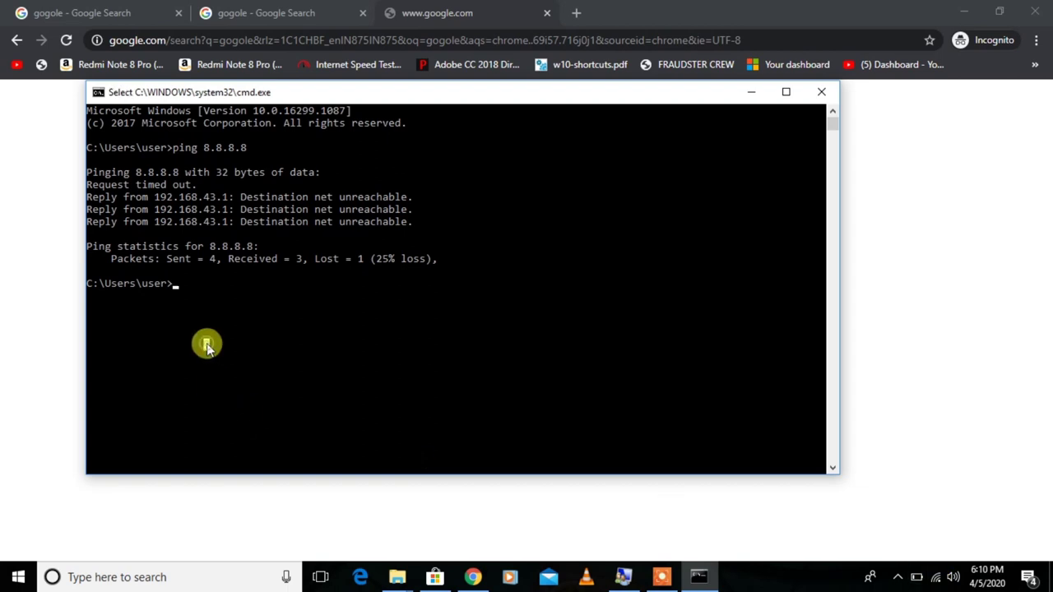